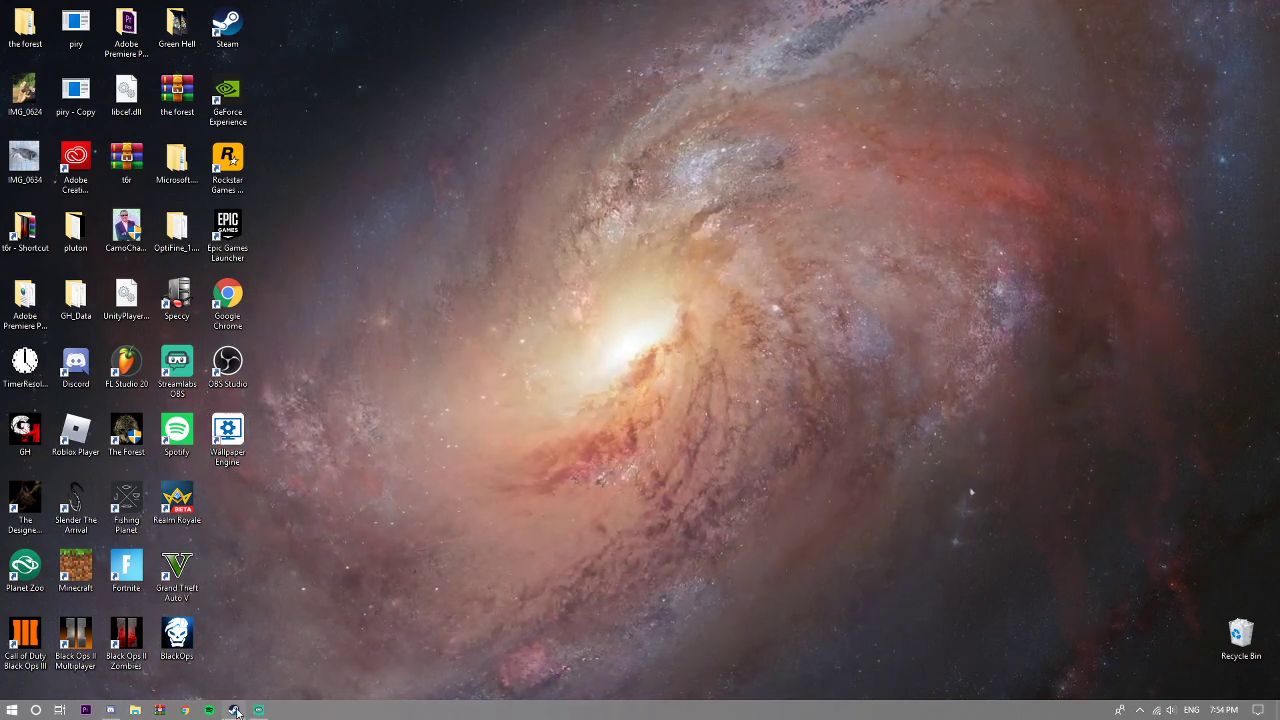
- Switch to Steam, search the store for "wall" and open the Wallpaper Engine store page
mouse_move(233, 711)
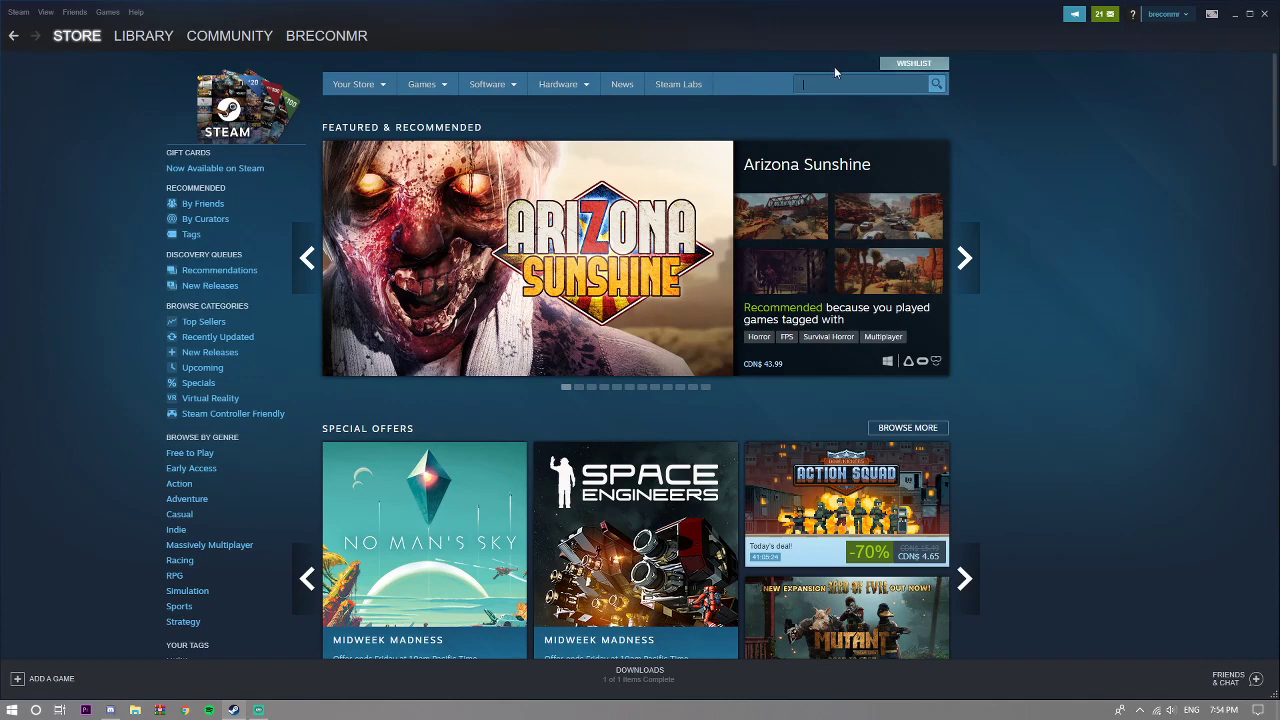
type("wall")
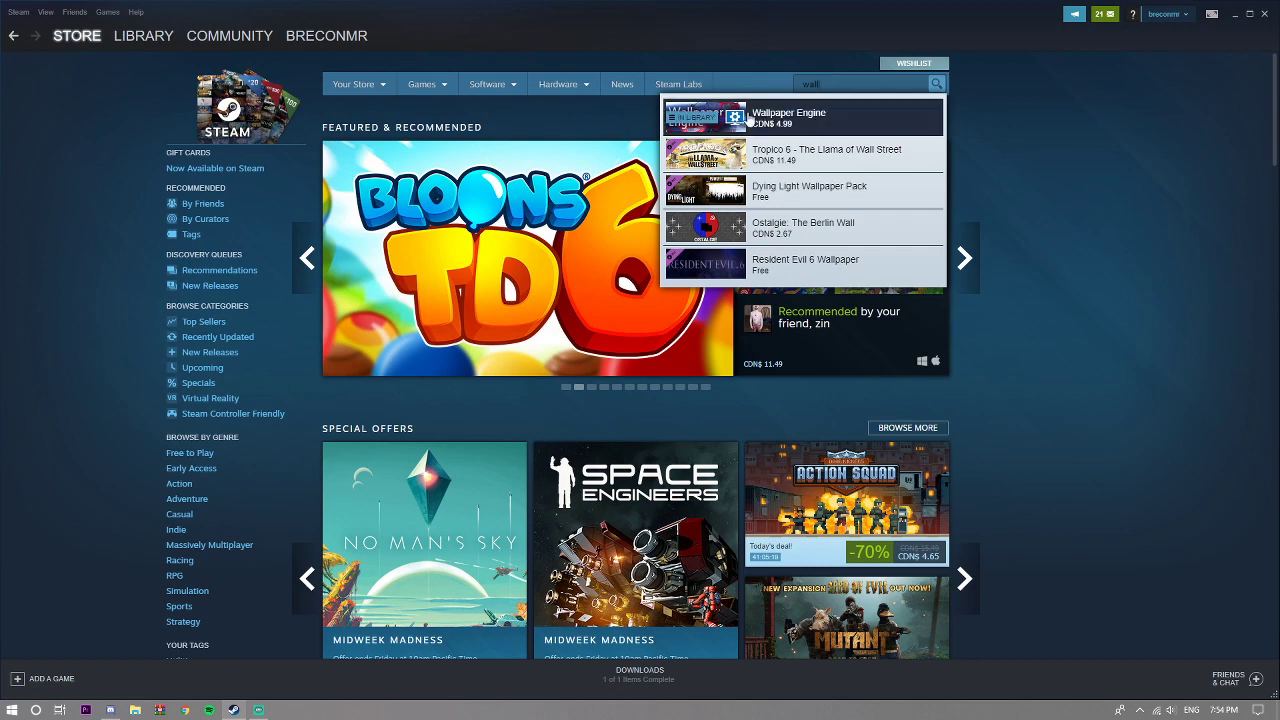
left_click(715, 128)
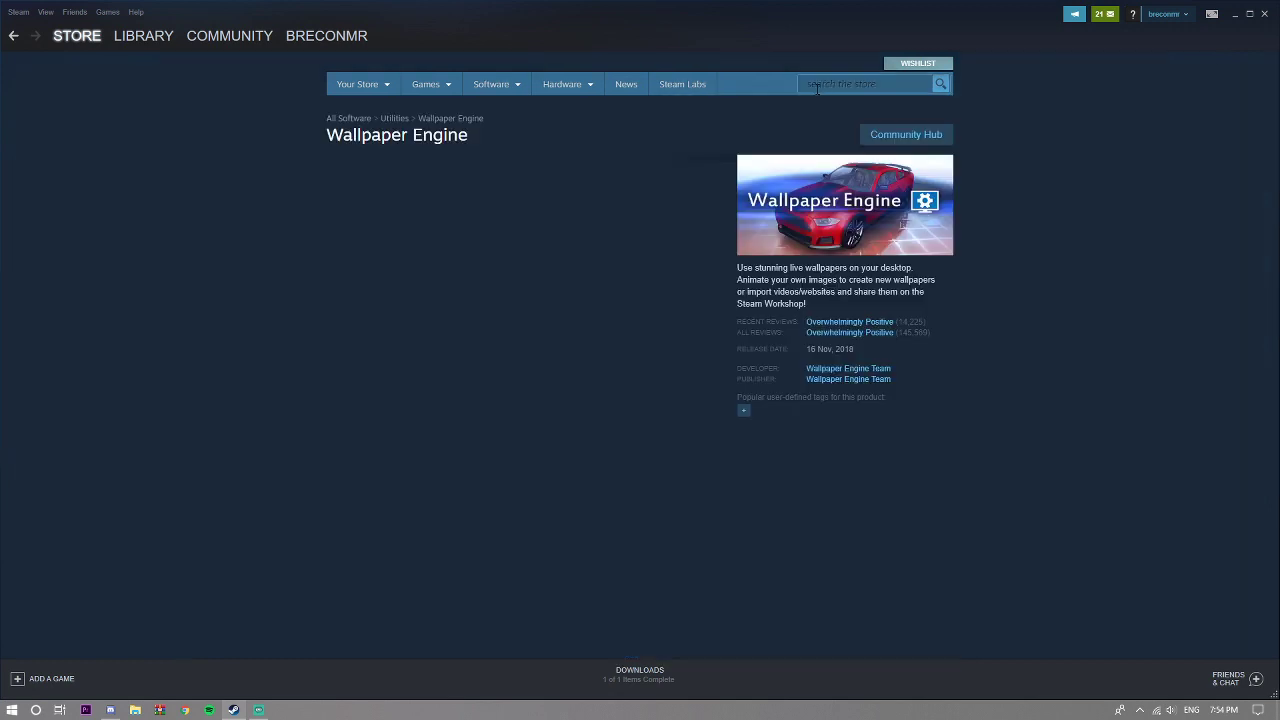
- Examine the Wallpaper Engine store page's purchase section and preview media, and minimize Steam when done
scroll(425, 403, "down", 5)
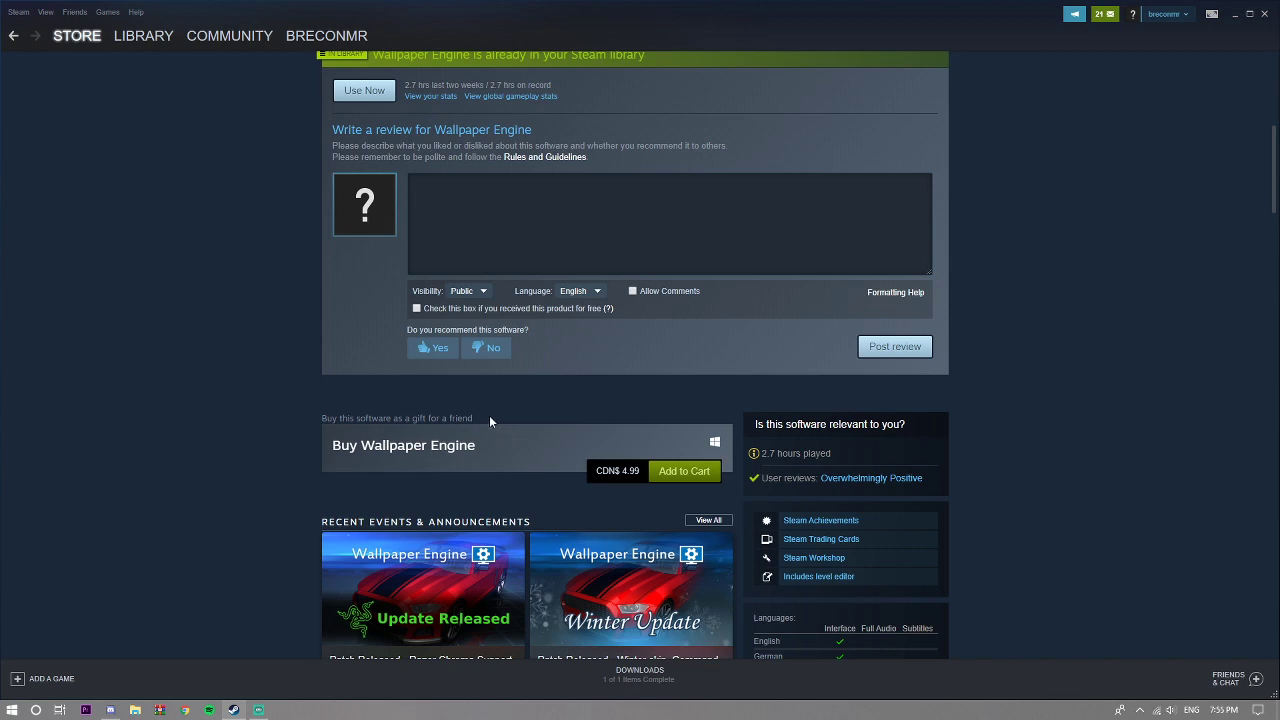
scroll(321, 456, "up", 5)
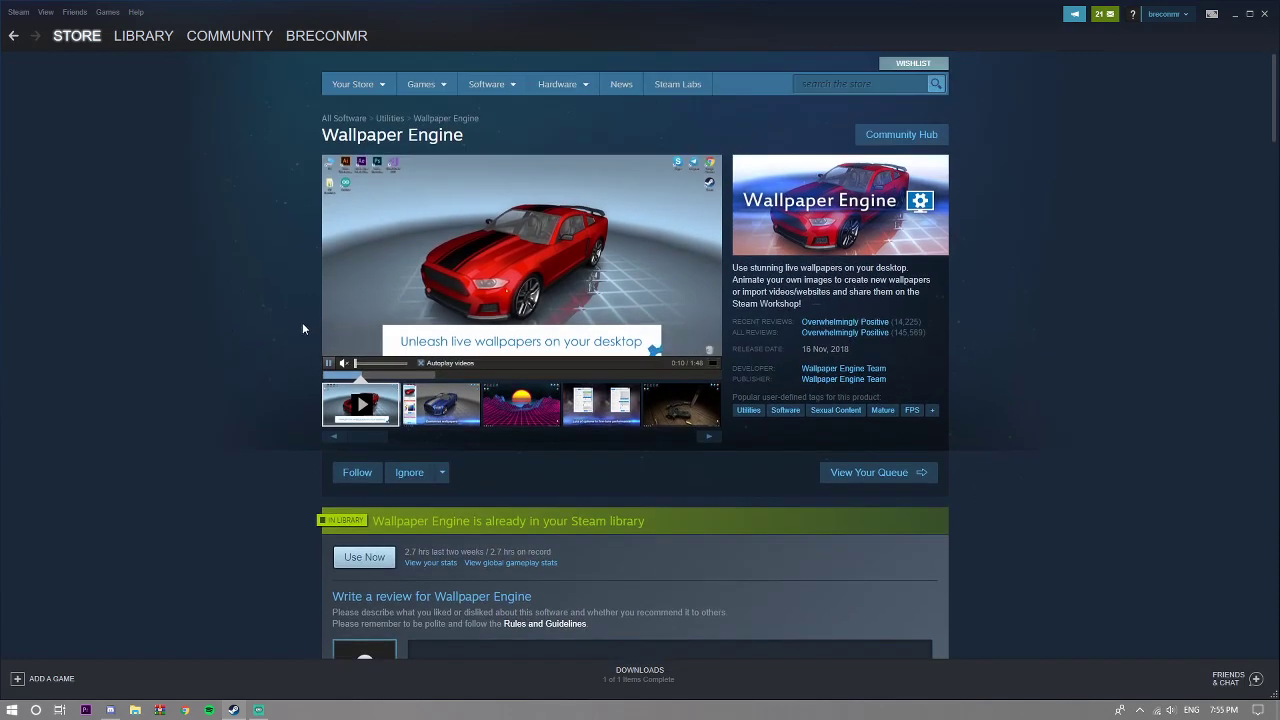
left_click(506, 408)
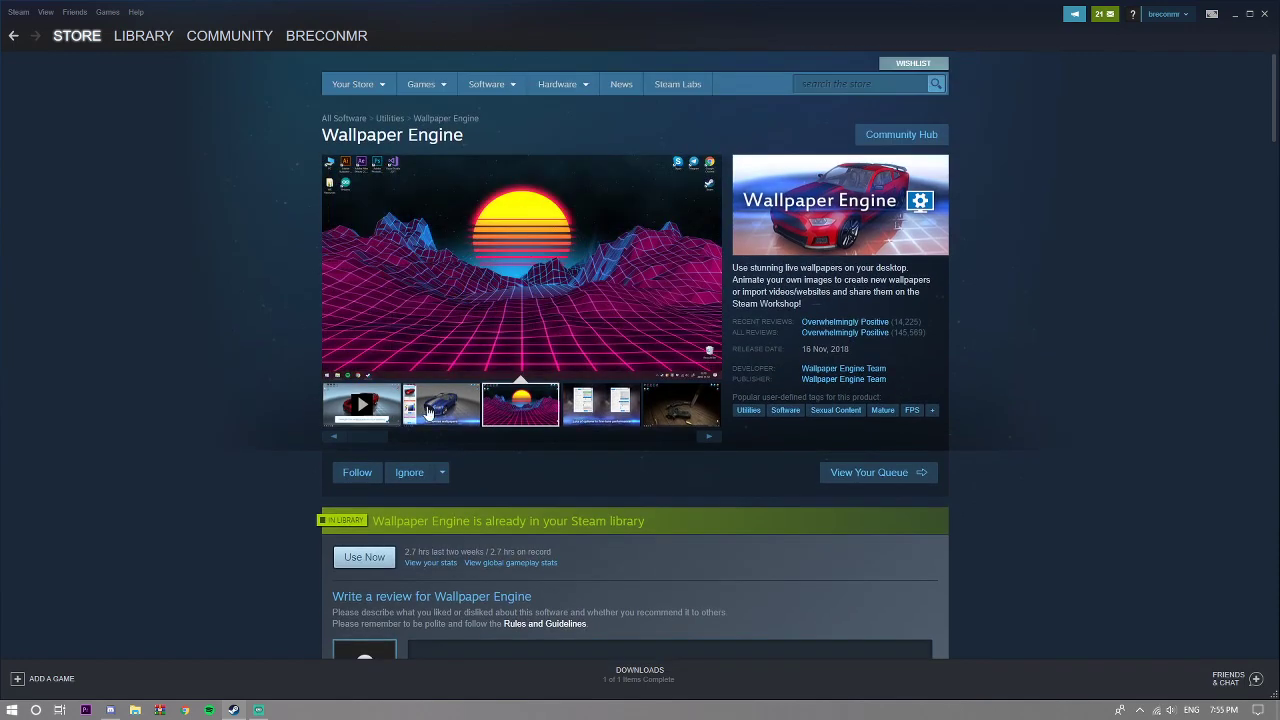
left_click(429, 408)
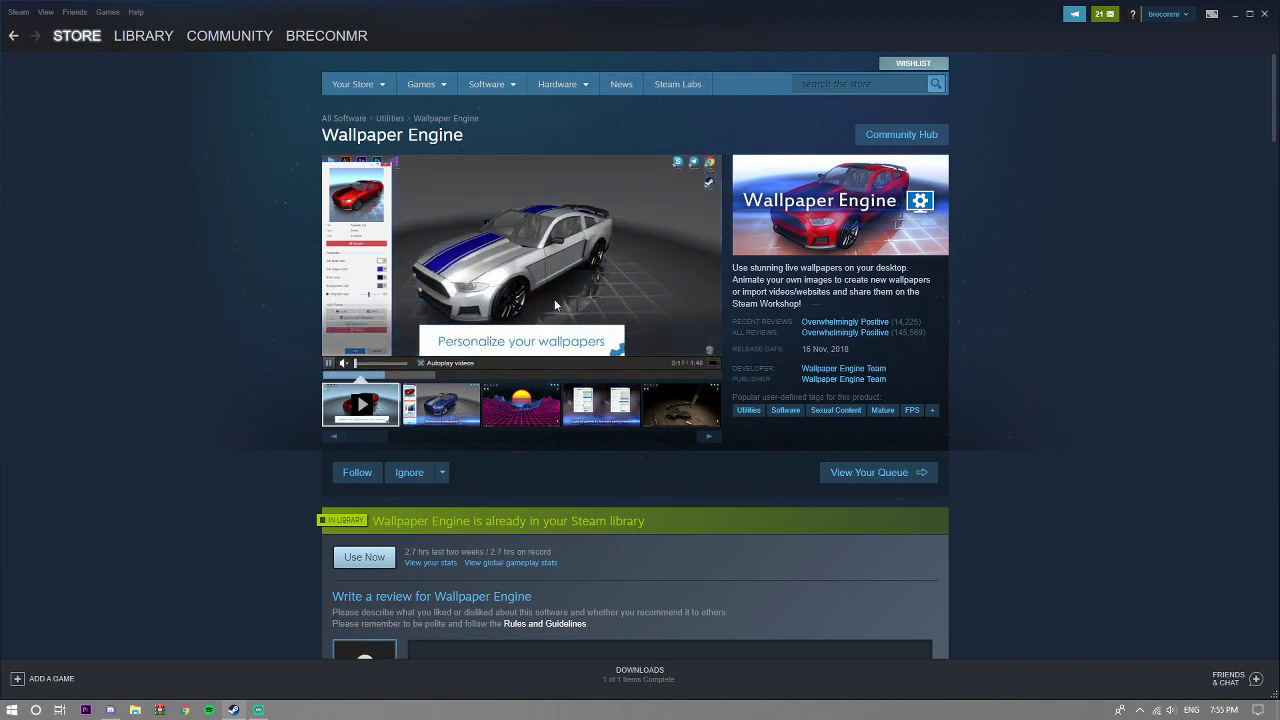
left_click(1235, 14)
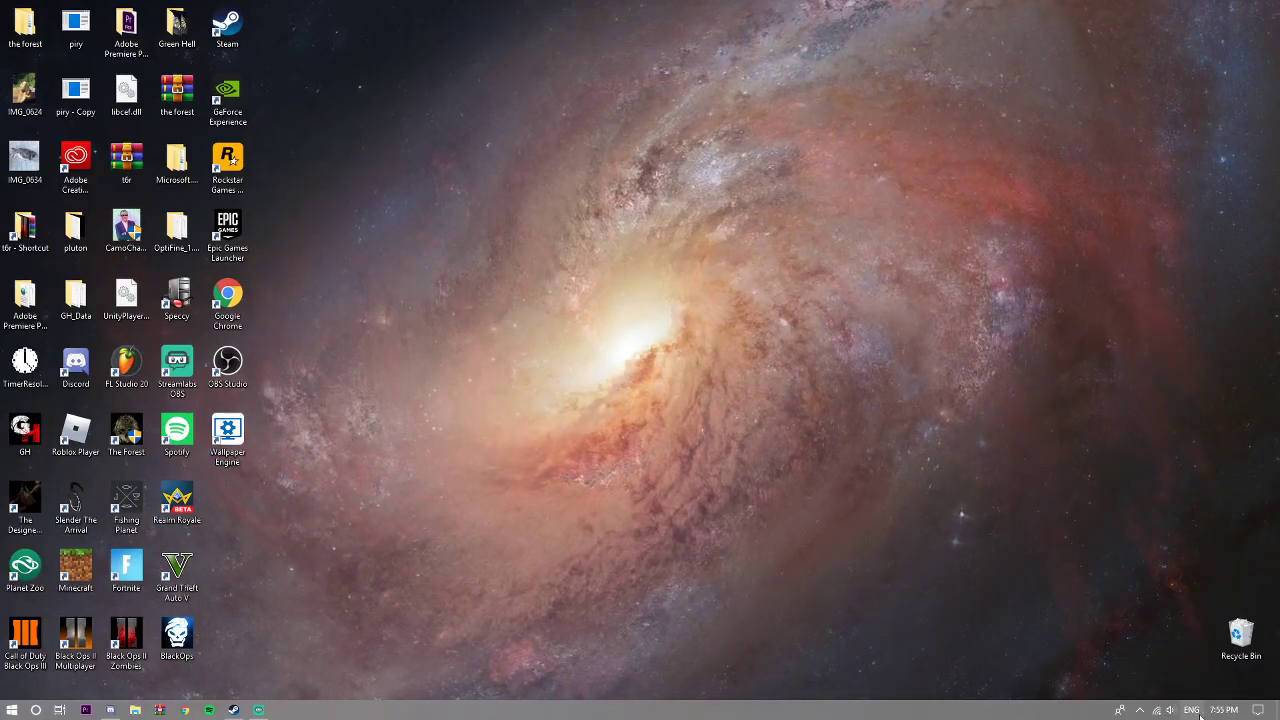
- Open Wallpaper Engine's wallpaper browser and subscribe to the top-rated "gargantua" black hole wallpaper from the Workshop
left_click(1139, 710)
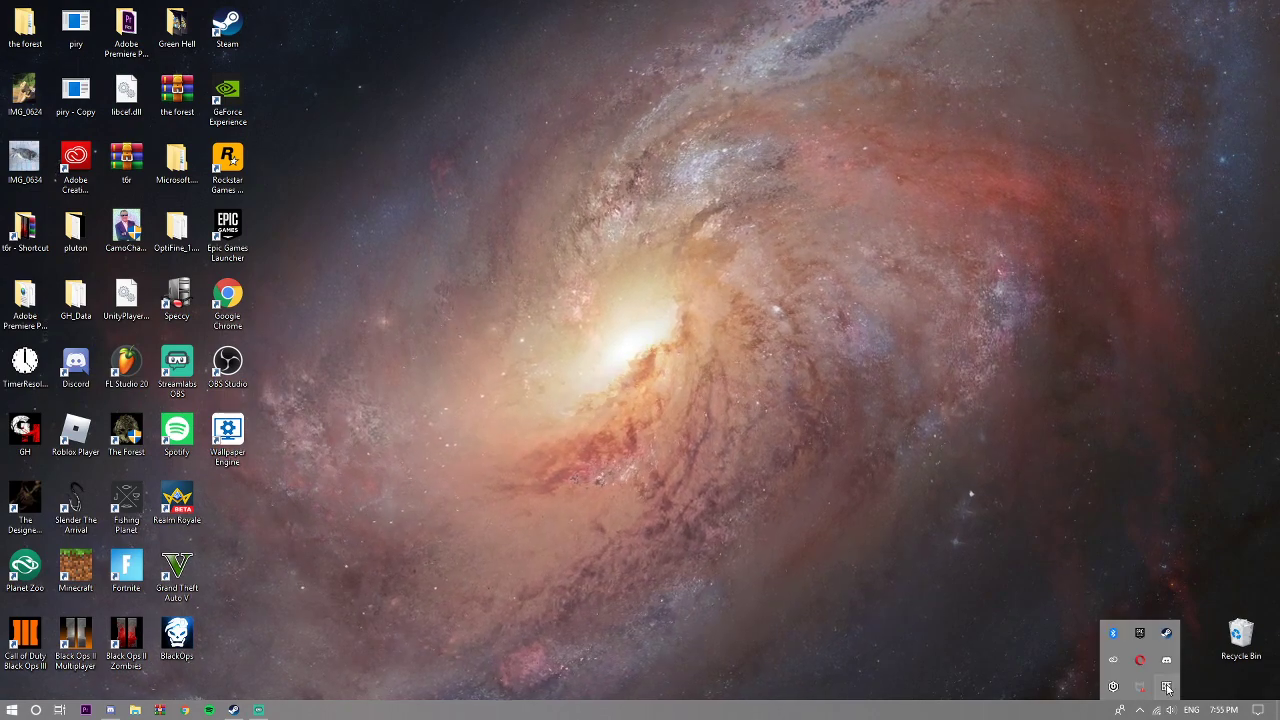
right_click(1165, 687)
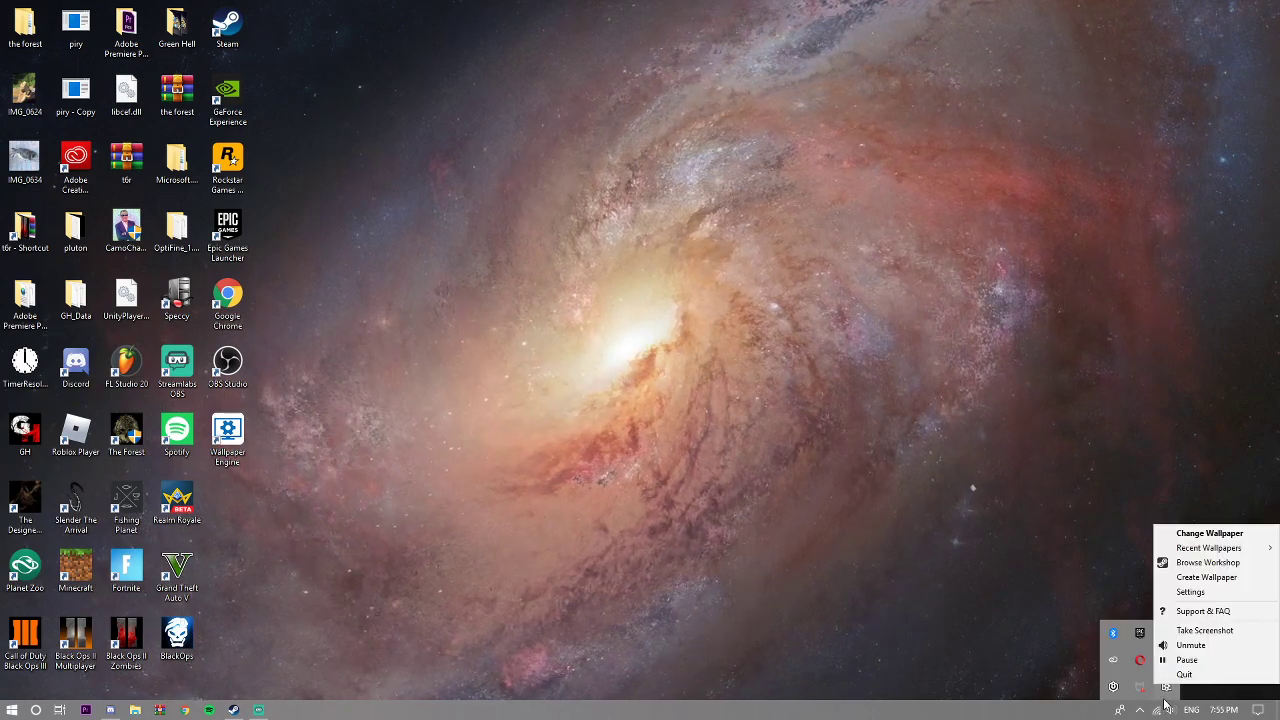
left_click(1190, 535)
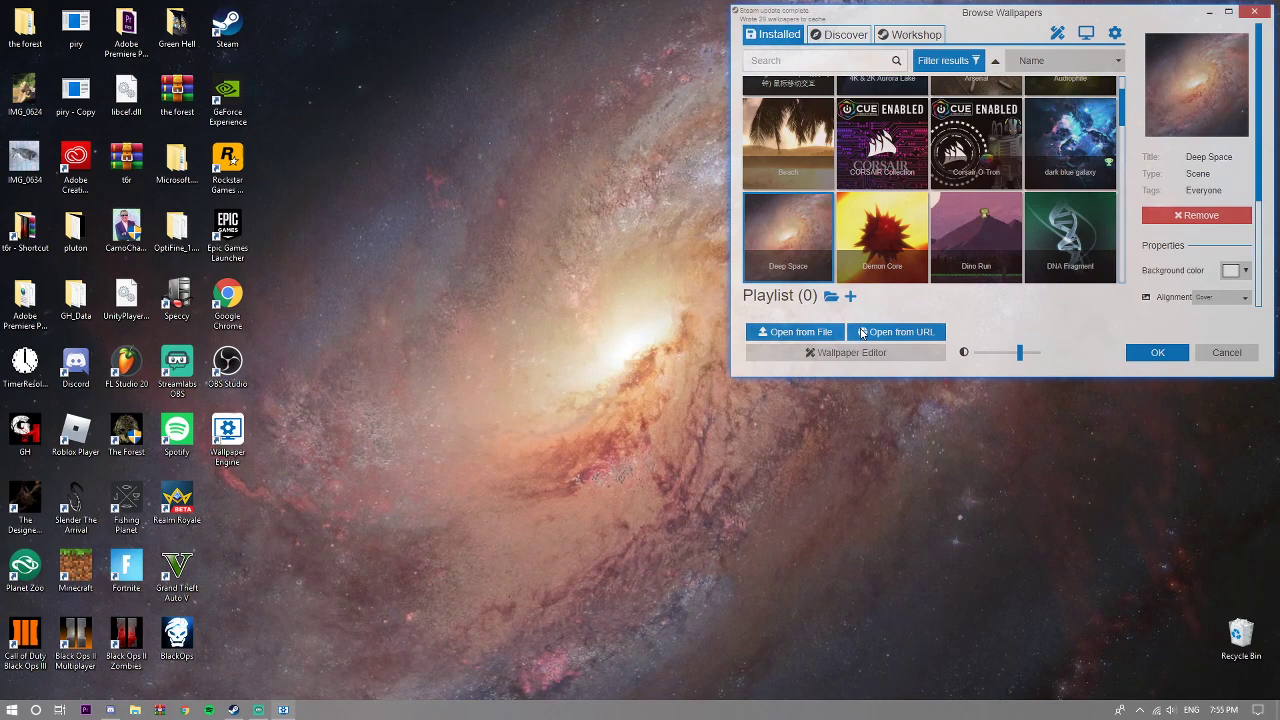
left_click(910, 34)
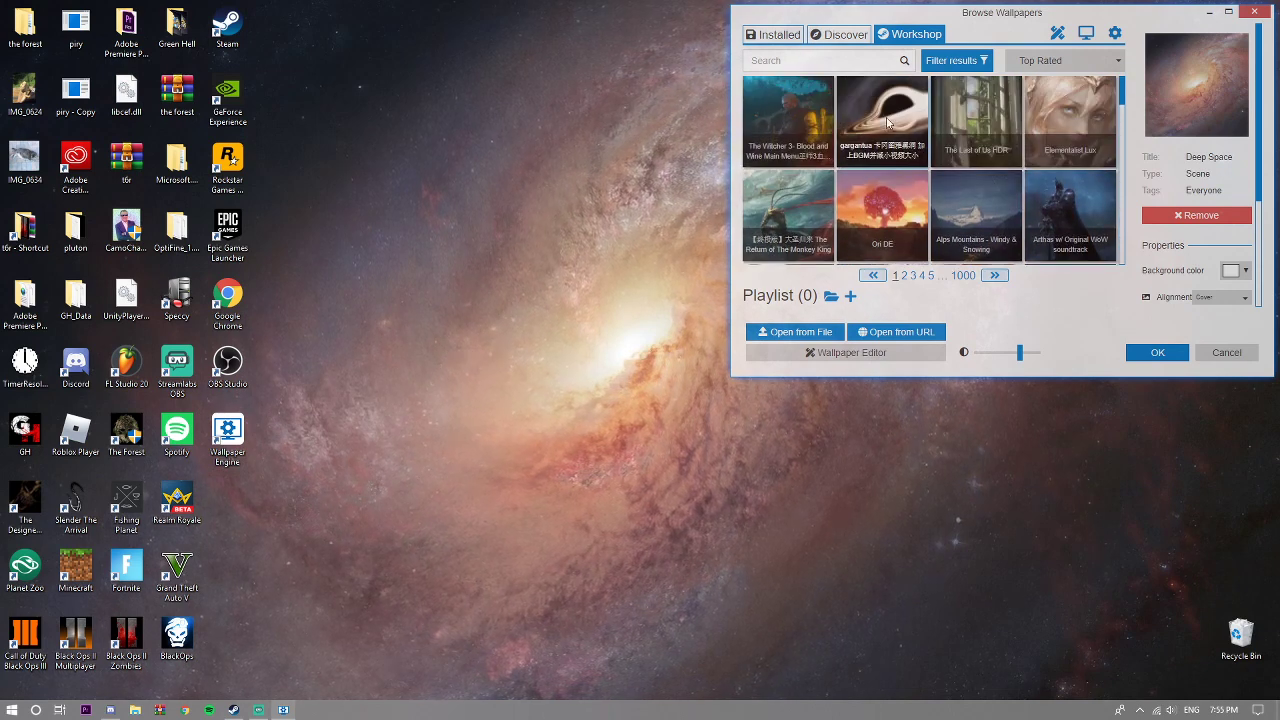
left_click(888, 123)
left_click(1146, 358)
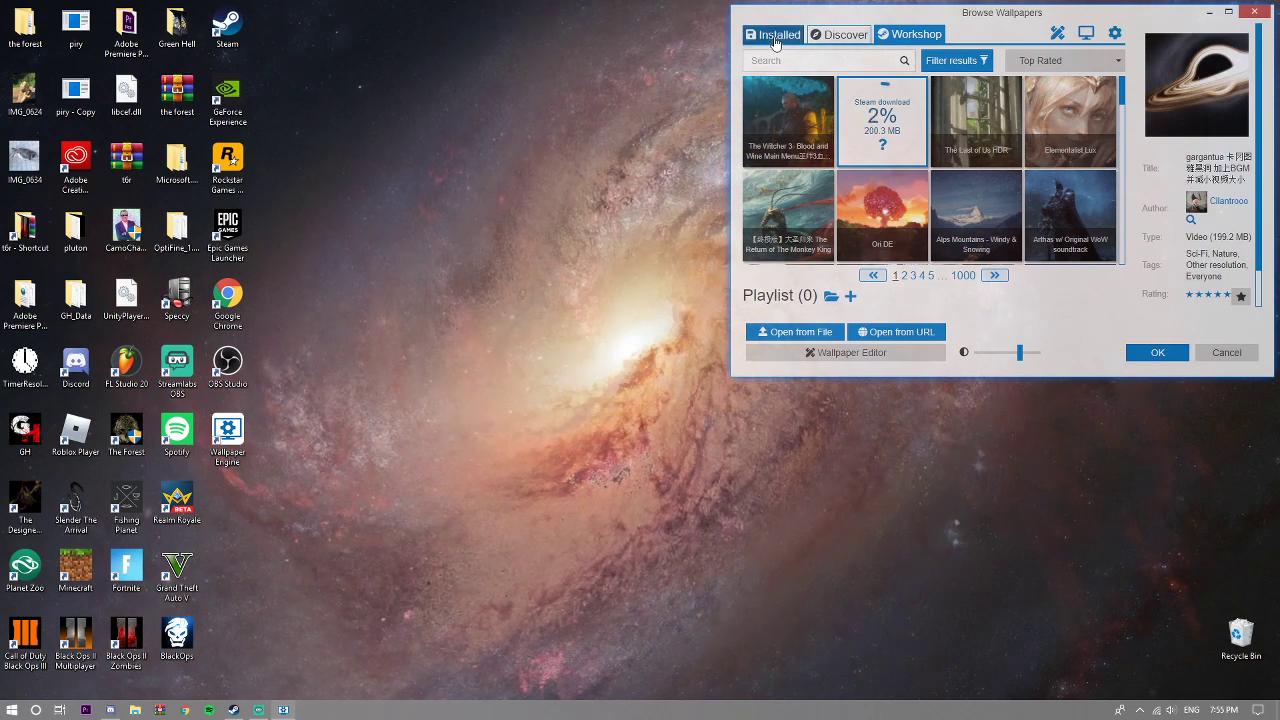
- Maximize the wallpaper browser and look through the top-rated Workshop wallpapers and the available result filters
scroll(930, 170, "down", 5)
left_click(1229, 11)
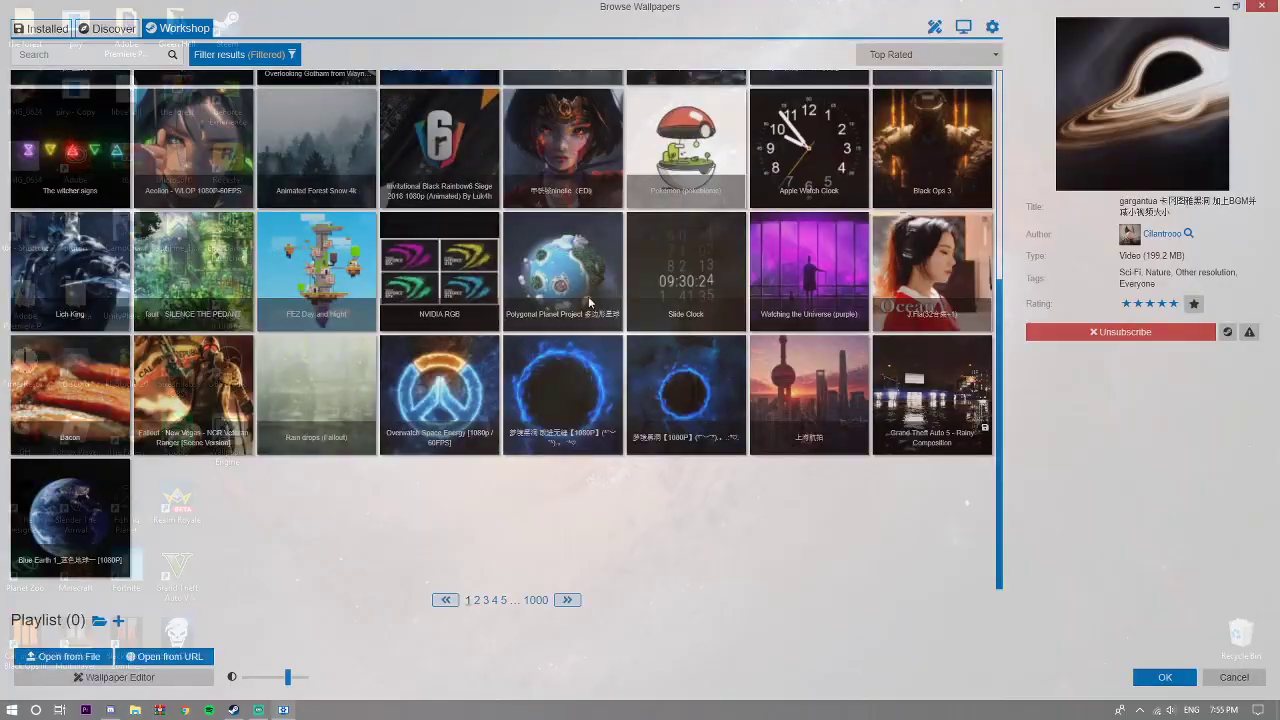
scroll(300, 300, "up", 3)
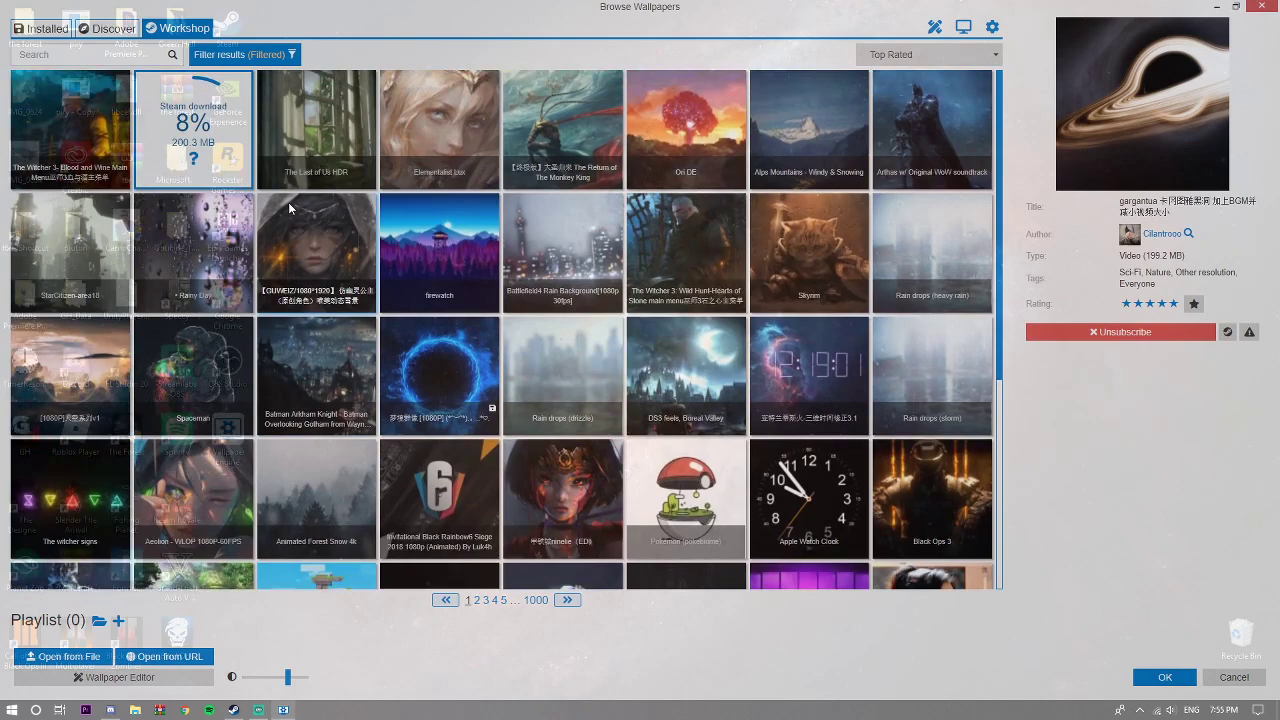
scroll(288, 202, "down", 2)
scroll(284, 207, "down", 1)
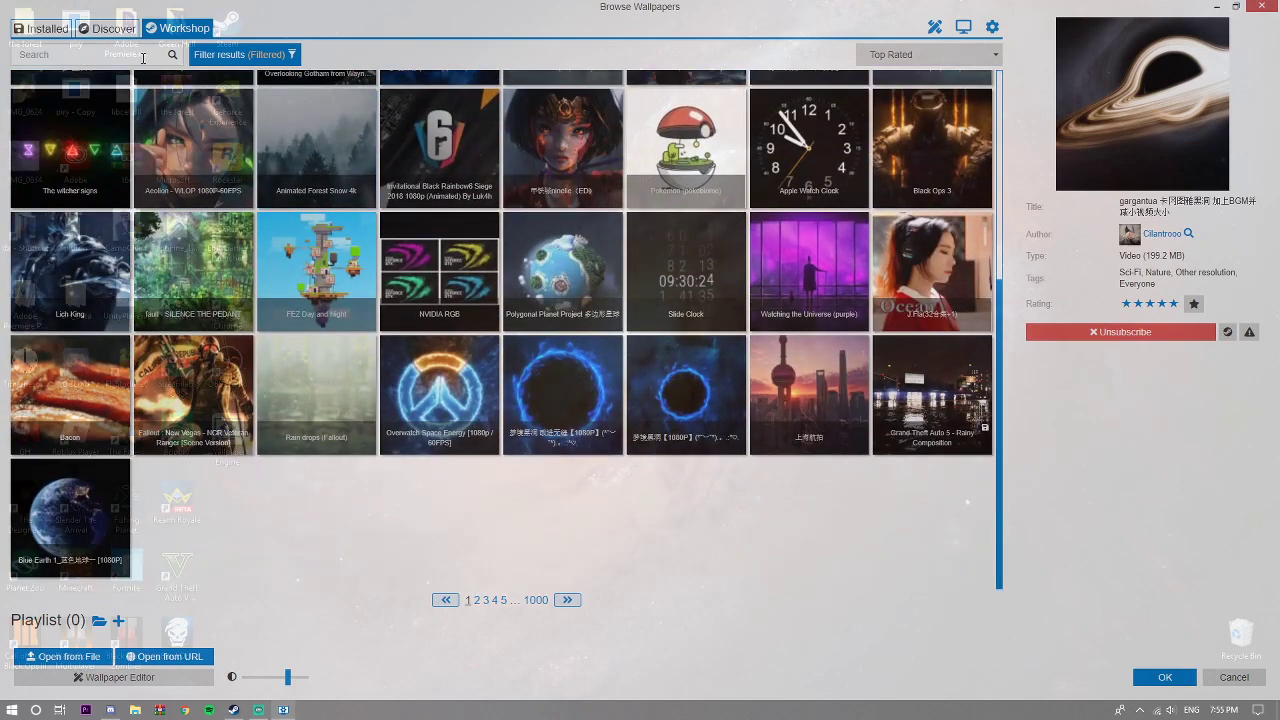
left_click(230, 55)
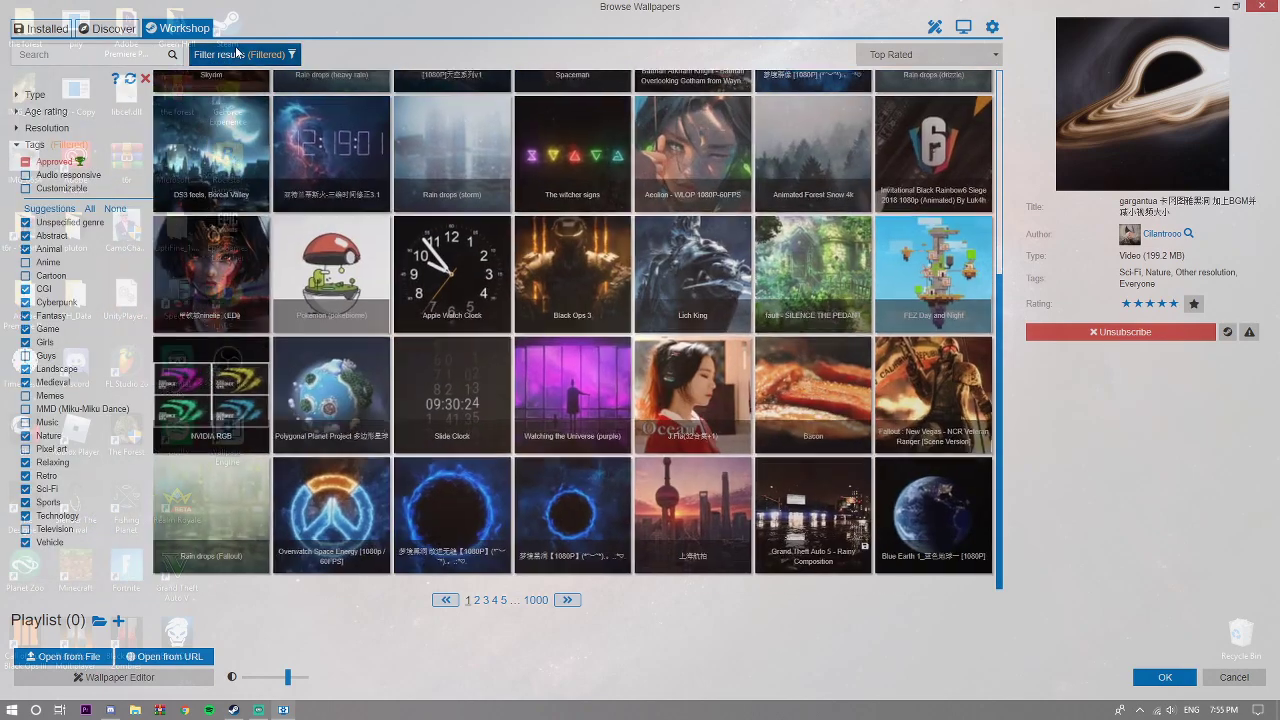
left_click(240, 55)
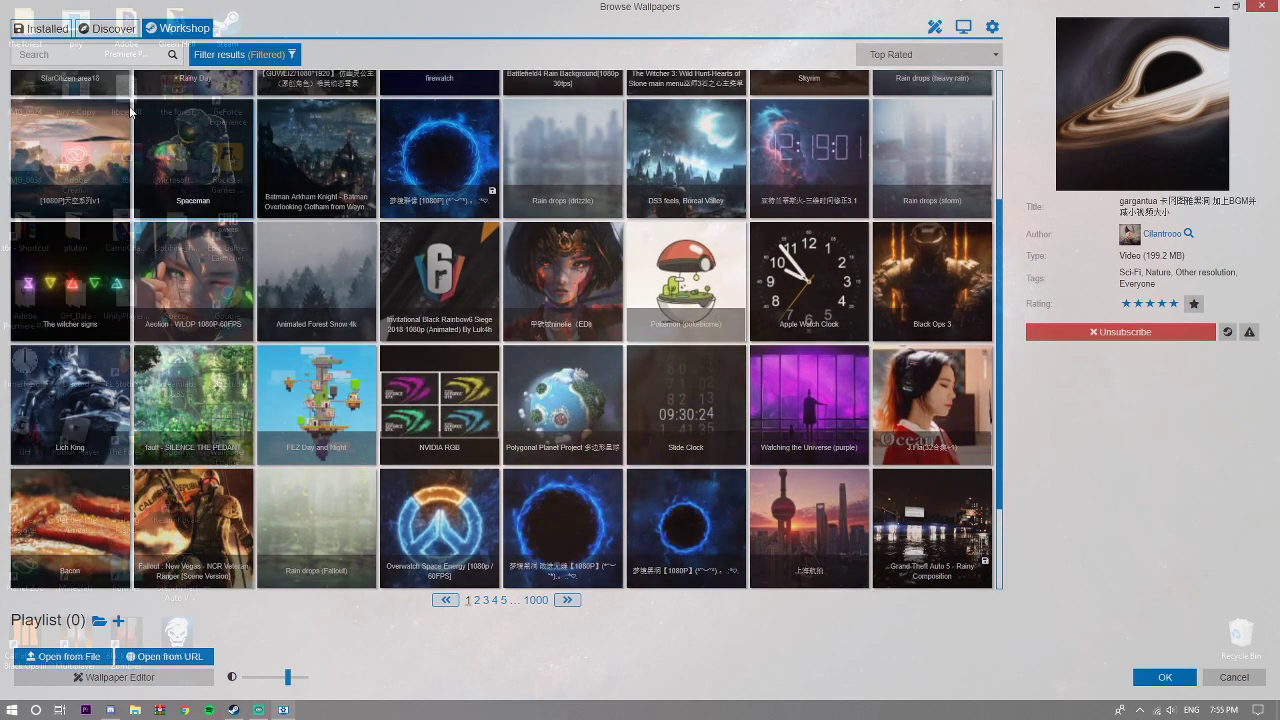
- Switch to the installed wallpapers and apply Dino Run to the desktop
left_click(42, 28)
scroll(418, 348, "up", 3)
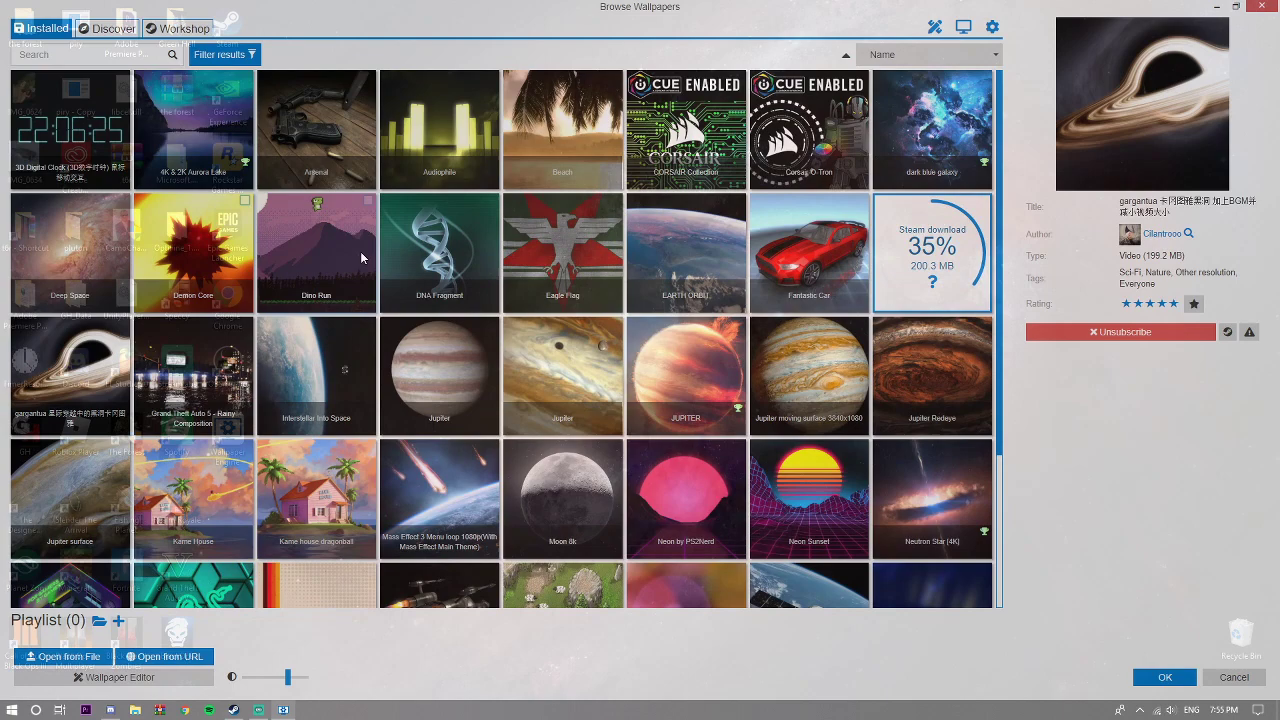
left_click(316, 250)
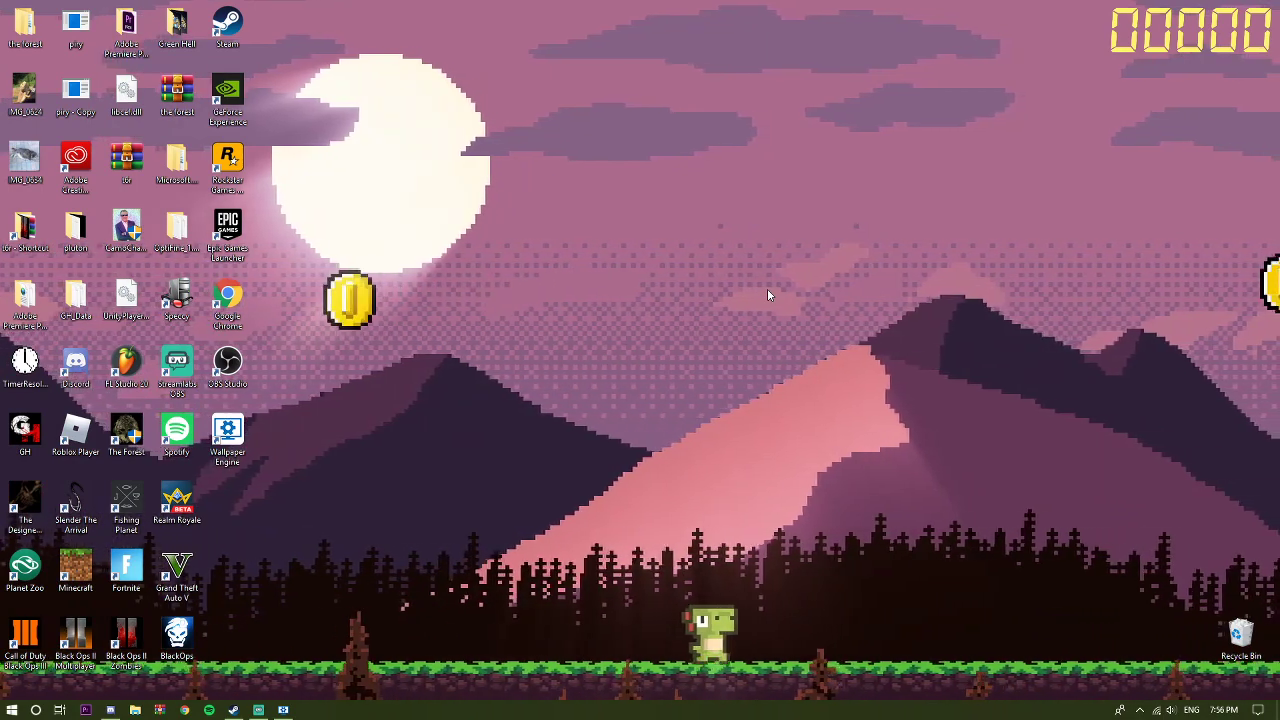
- Reopen the wallpaper browser and apply the installed SpaceX Dragon CRS-16 wallpaper to the desktop
left_click(283, 710)
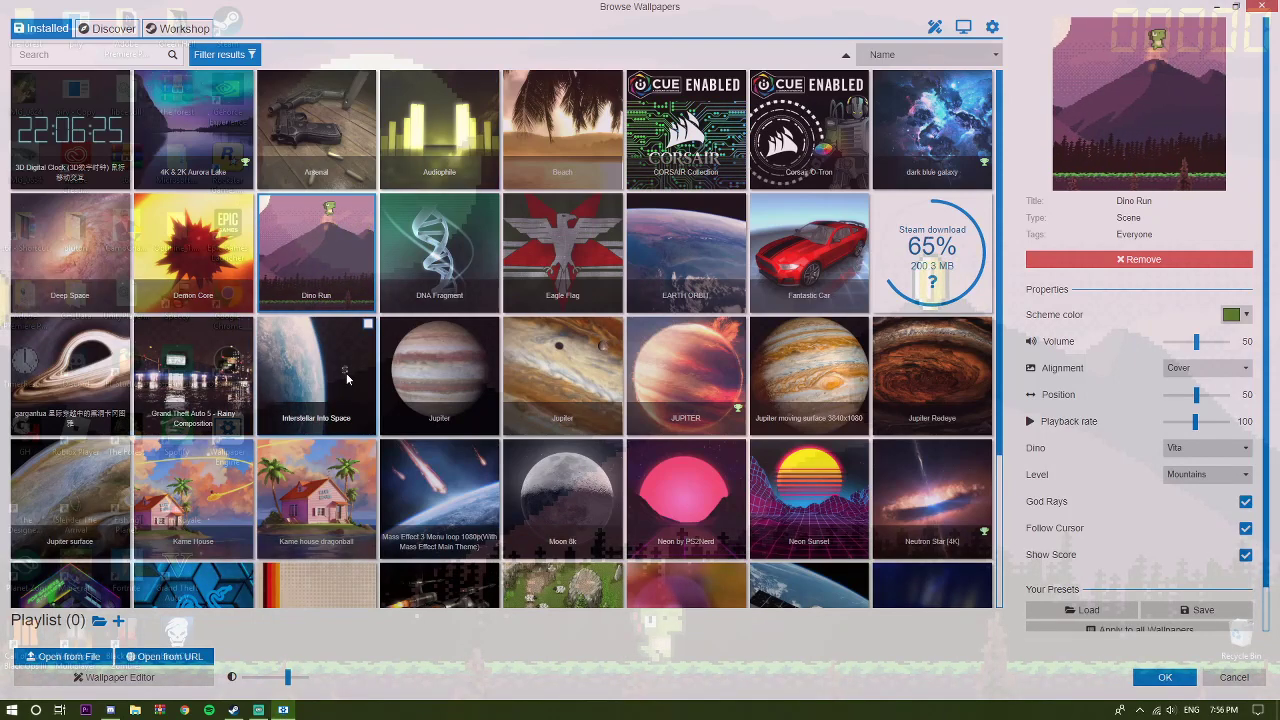
scroll(290, 377, "down", 1)
scroll(340, 372, "down", 1)
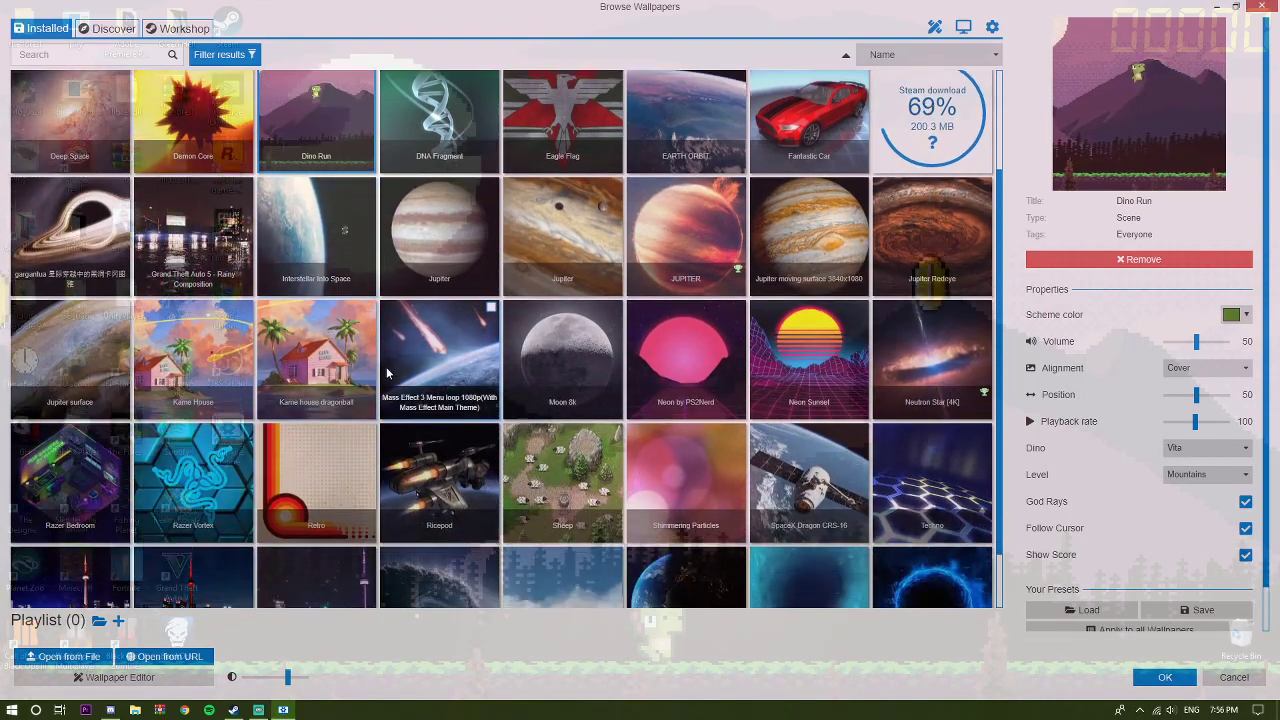
scroll(450, 372, "down", 1)
scroll(502, 372, "up", 1)
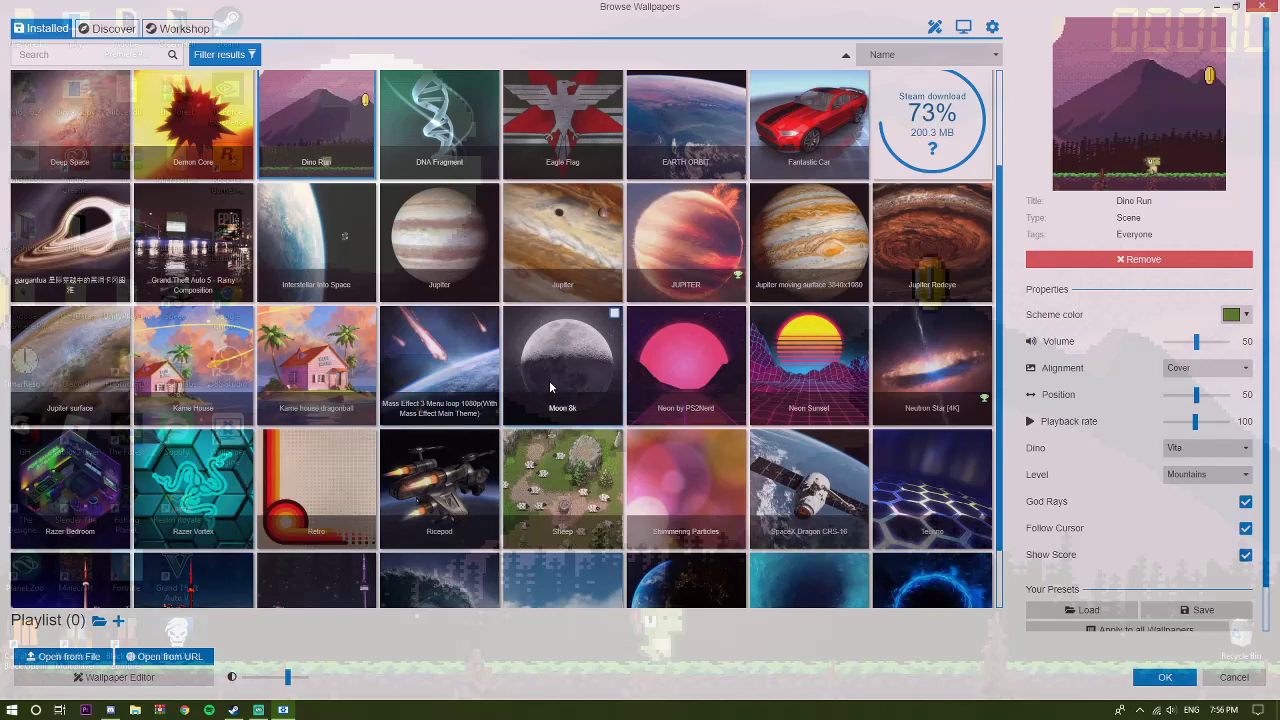
left_click(809, 480)
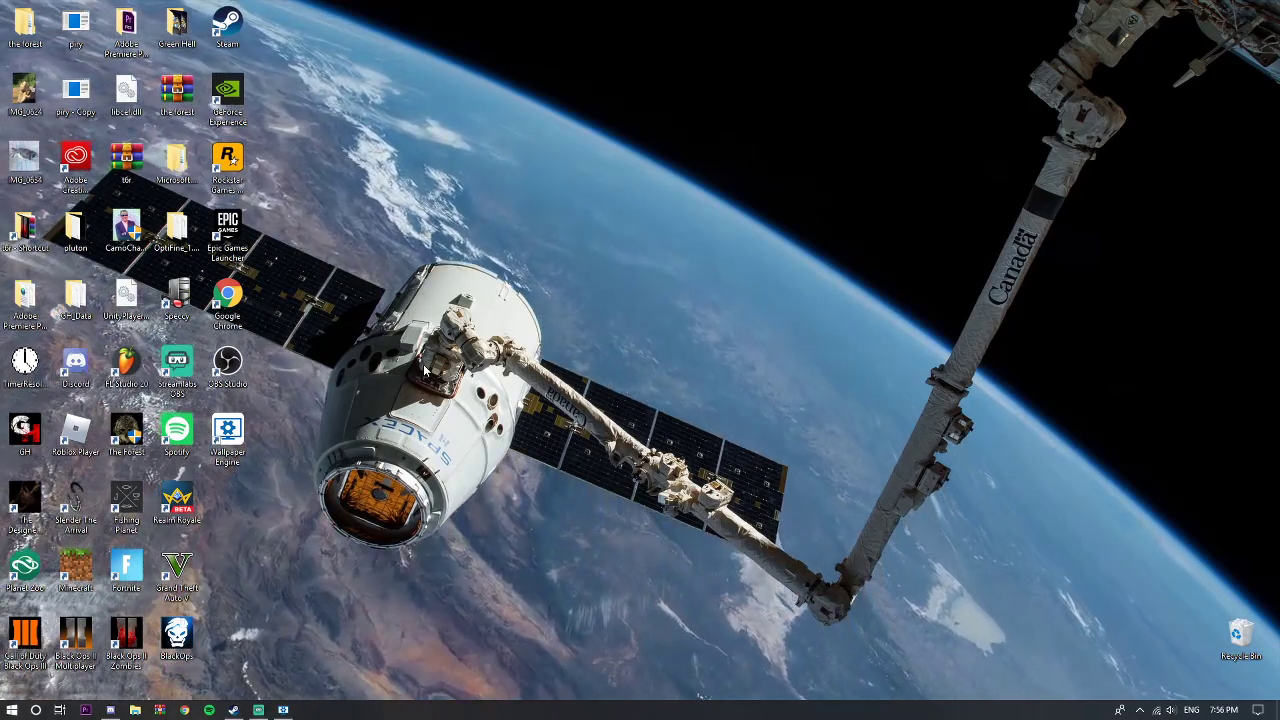
- Bring back the wallpaper browser, apply the Moon 8k wallpaper and minimize the browser to view the desktop
left_click(284, 709)
scroll(479, 349, "up", 2)
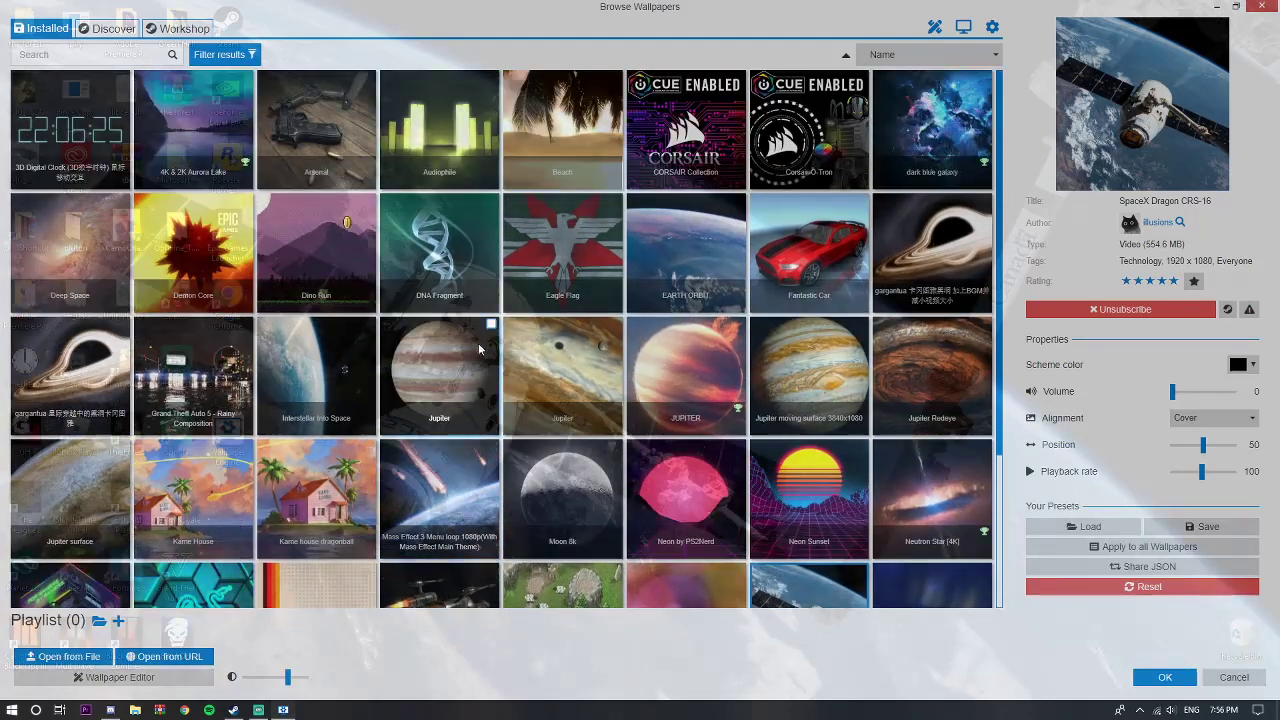
left_click(551, 484)
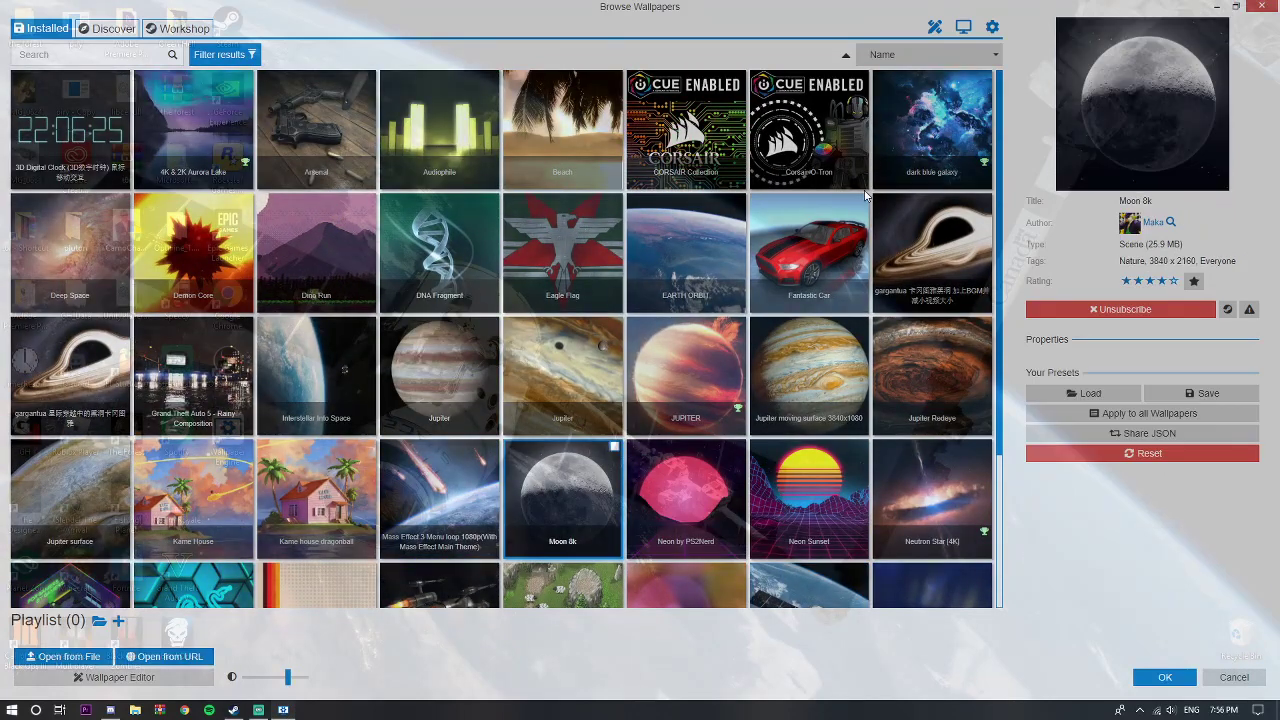
left_click(1216, 7)
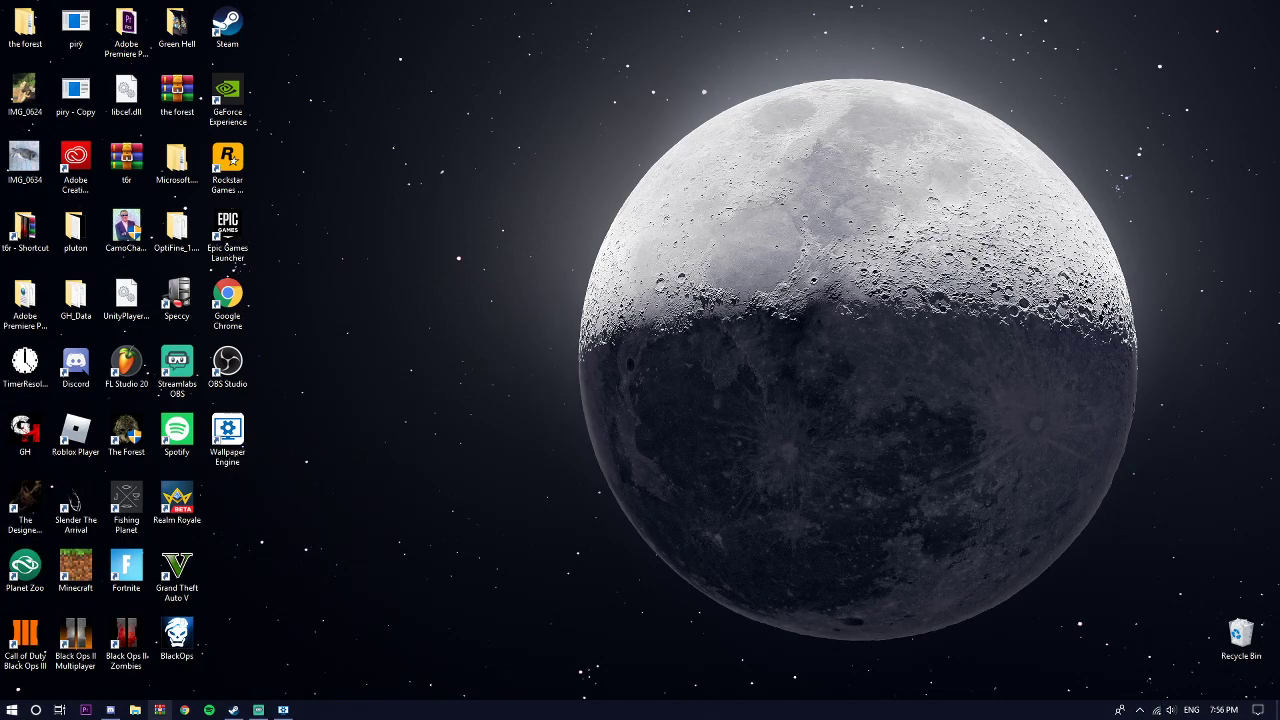
- Reopen Wallpaper Engine and make its browser window fully opaque
double_click(227, 430)
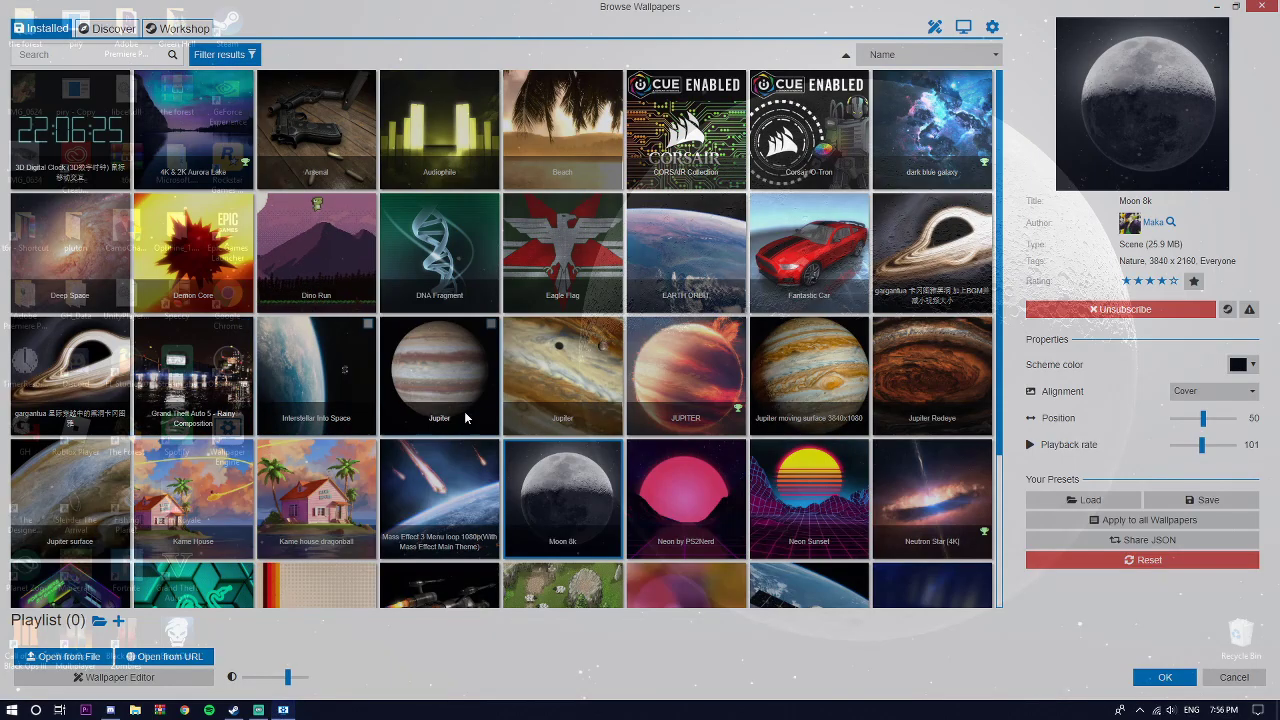
scroll(922, 243, "down", 2)
scroll(922, 243, "up", 1)
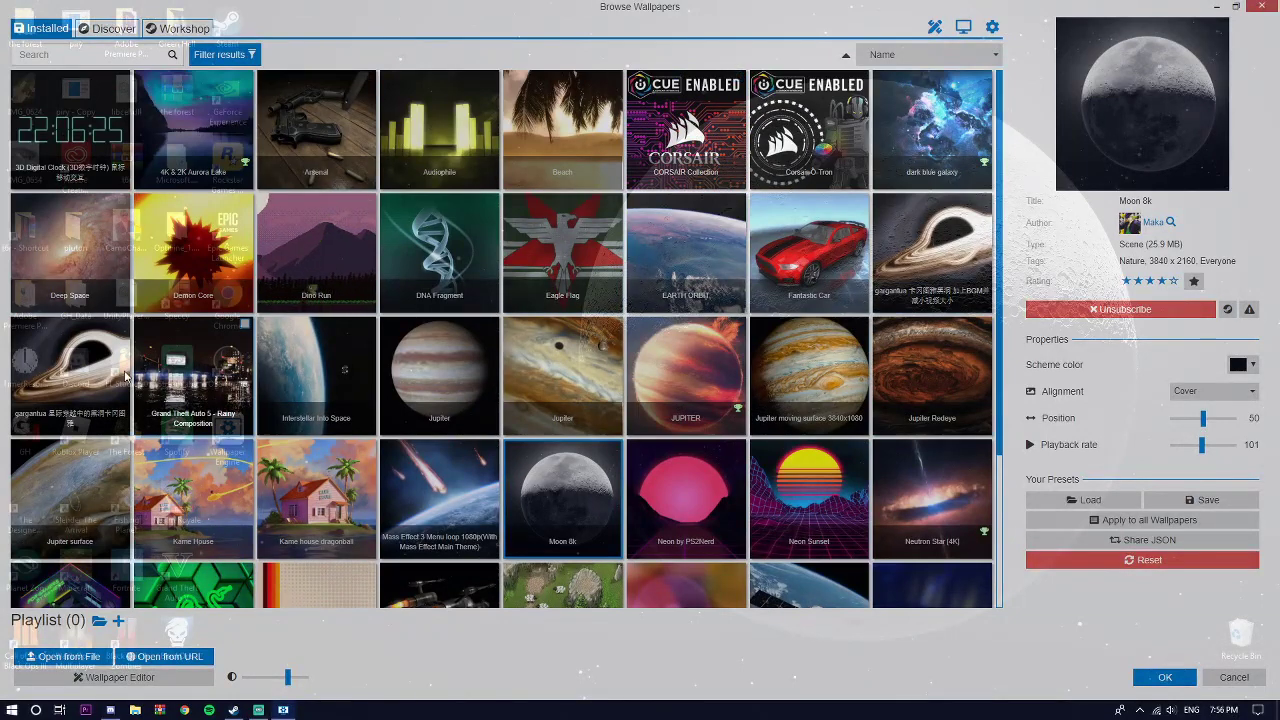
scroll(99, 252, "down", 1)
left_click_drag(284, 688, 305, 680)
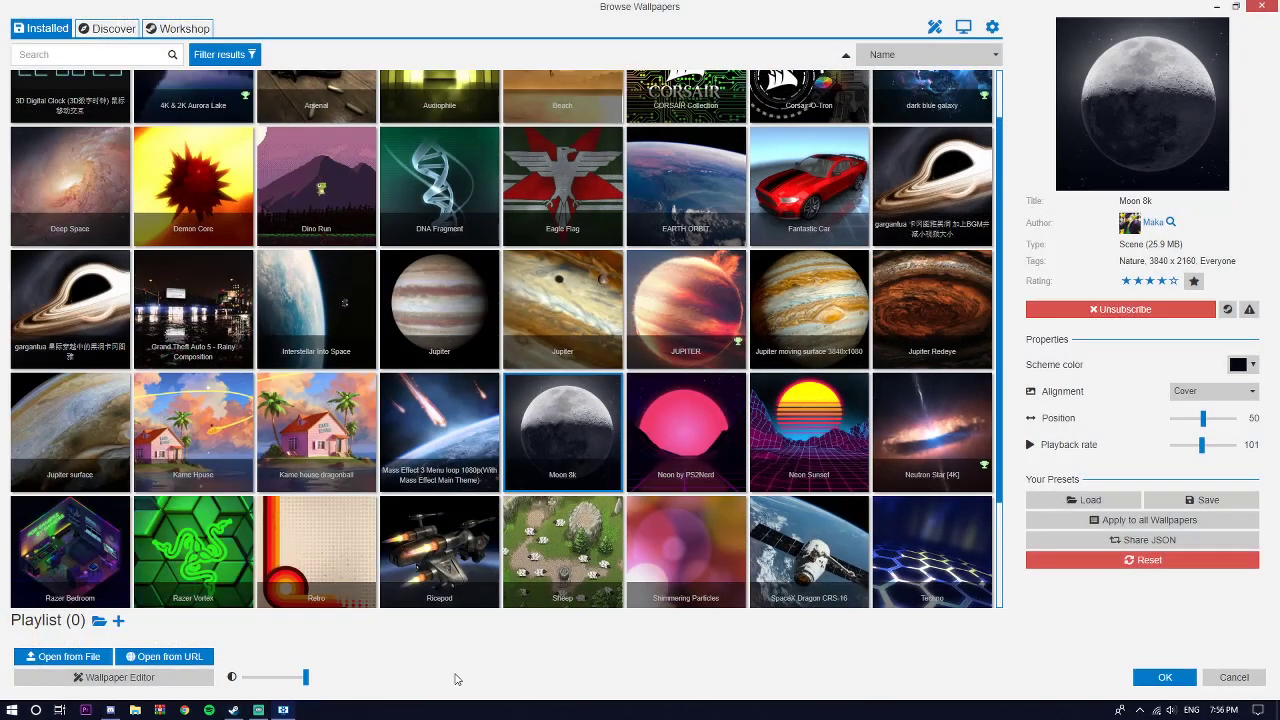
- Apply the blue nebula wallpaper 星云变换t001 and shrink the browser window to see it on the desktop
scroll(553, 467, "down", 2)
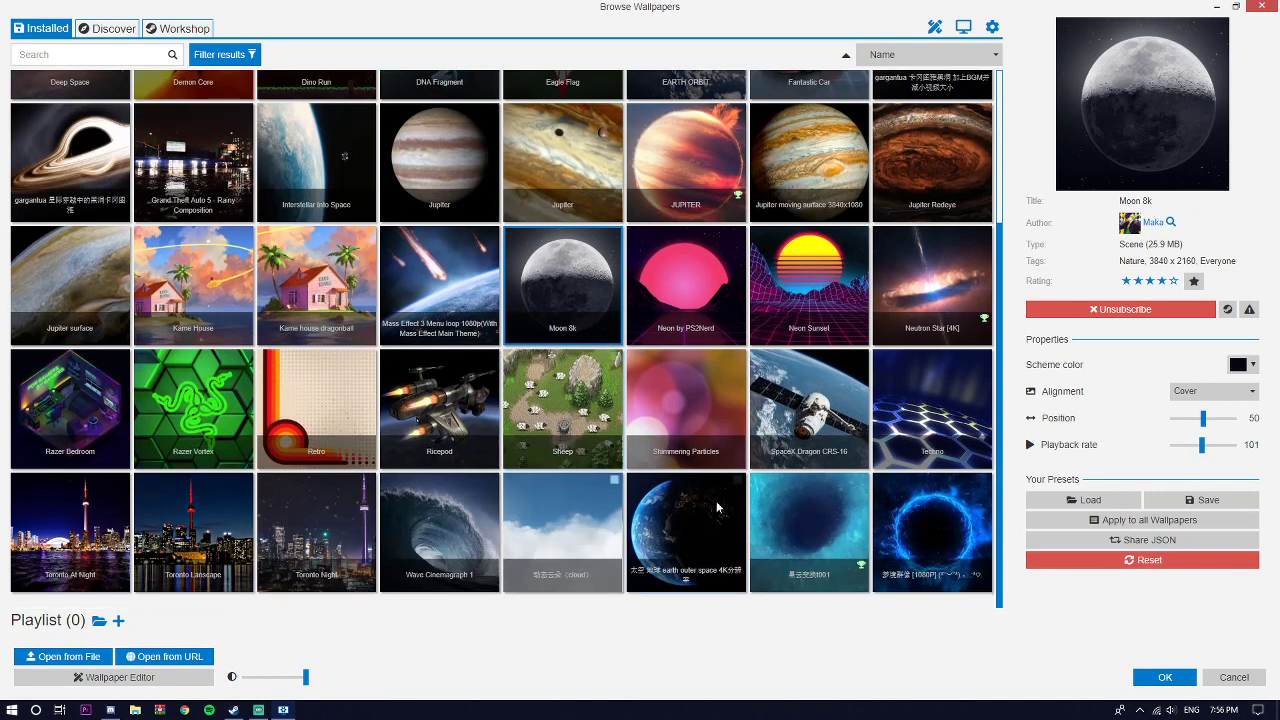
left_click(809, 530)
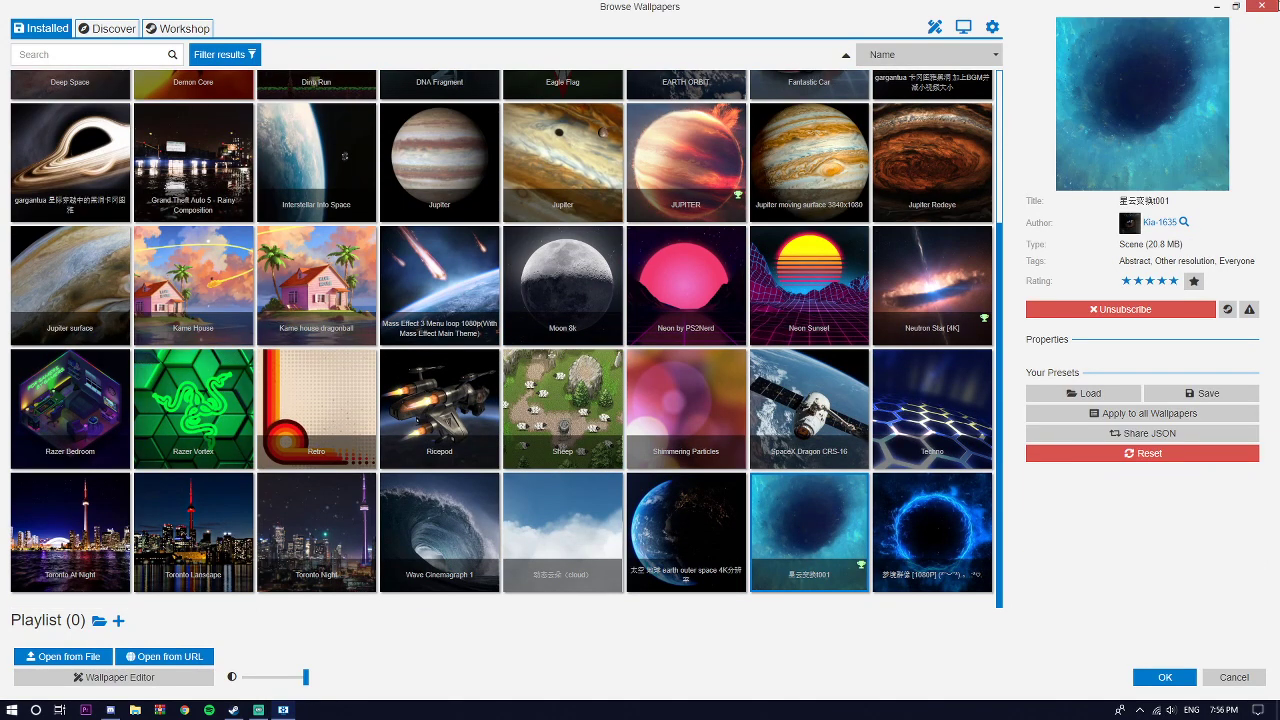
left_click(1236, 6)
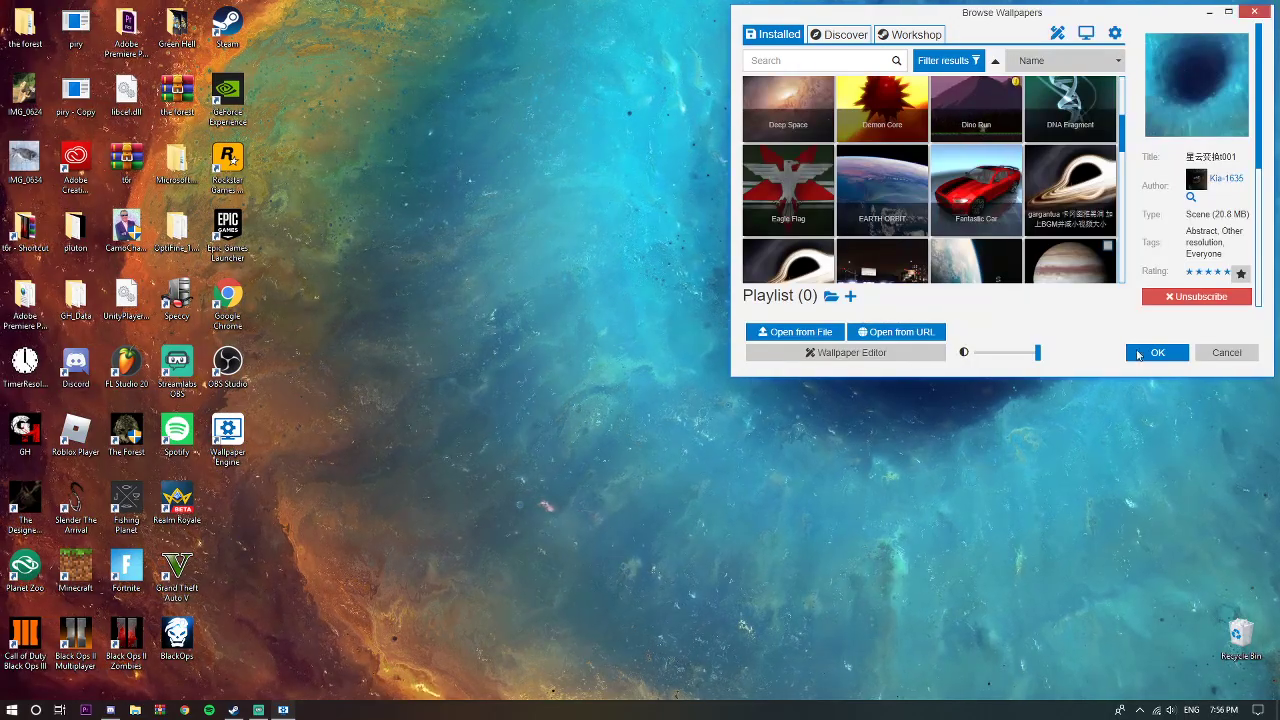
- Set the nebula wallpaper's playback rate to 123, shrinking the browser window to check the animation on the desktop
left_click(1228, 12)
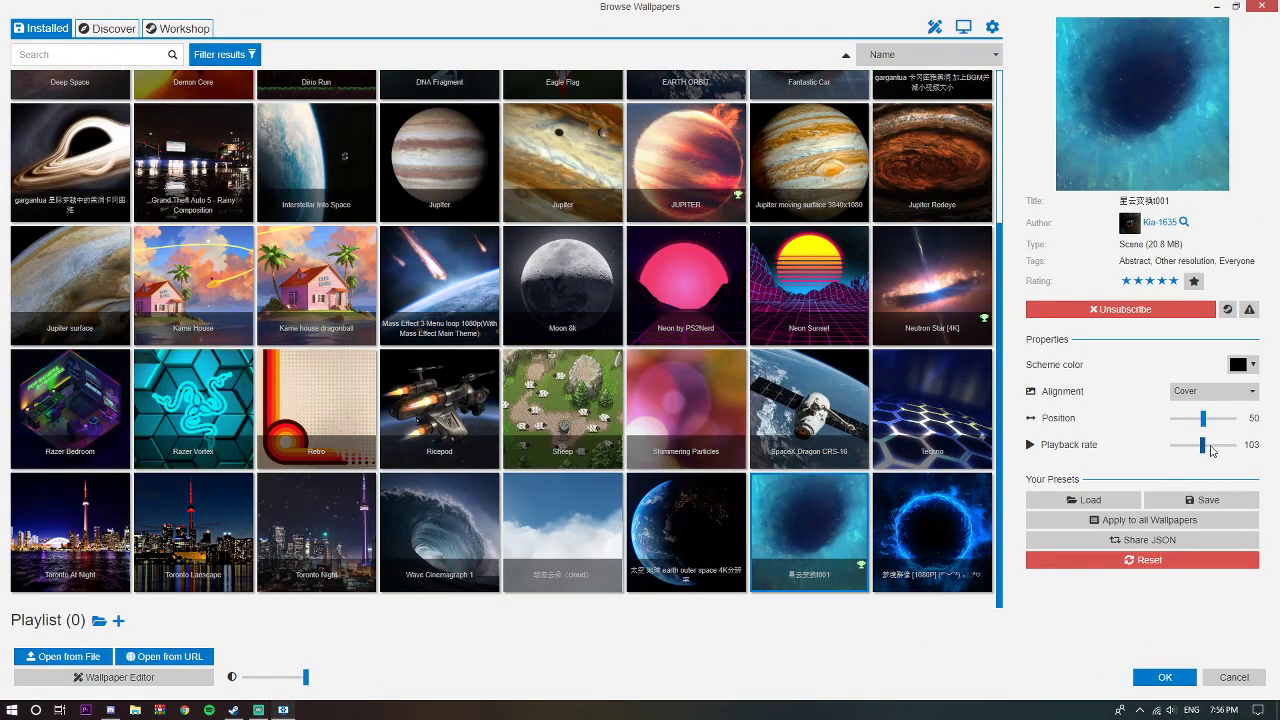
left_click(1236, 8)
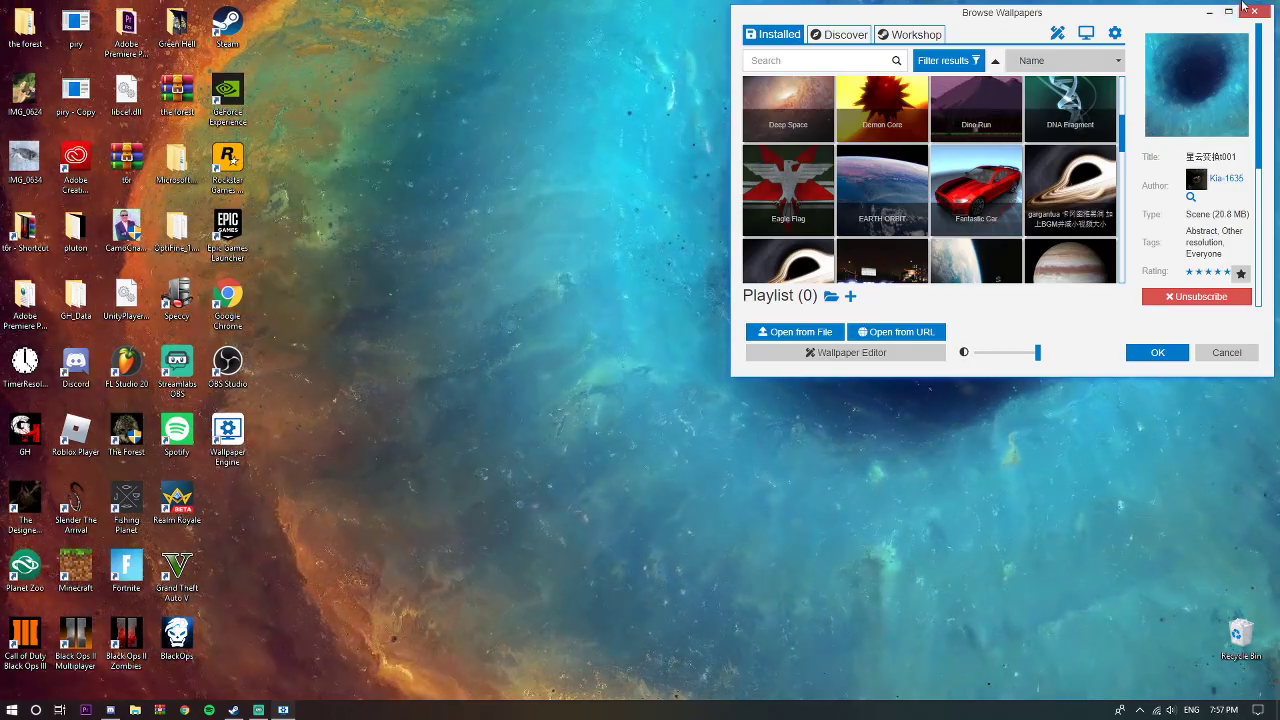
key("super+Up")
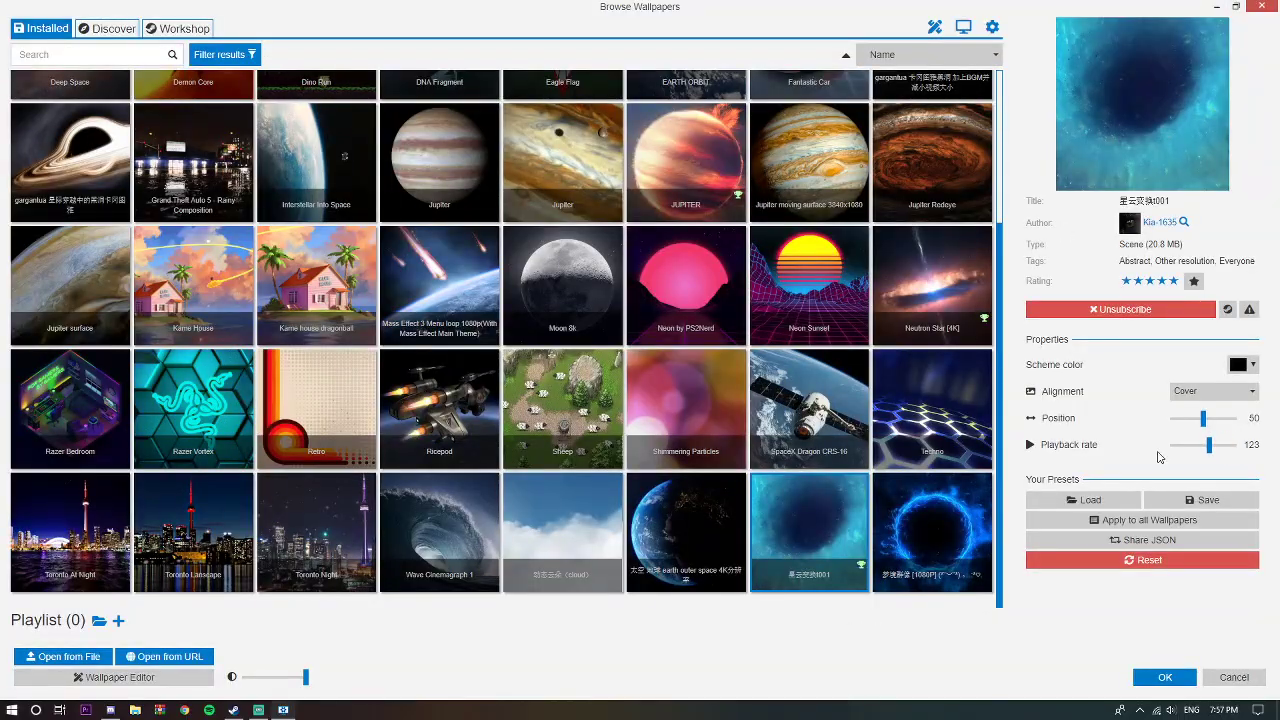
left_click(1236, 7)
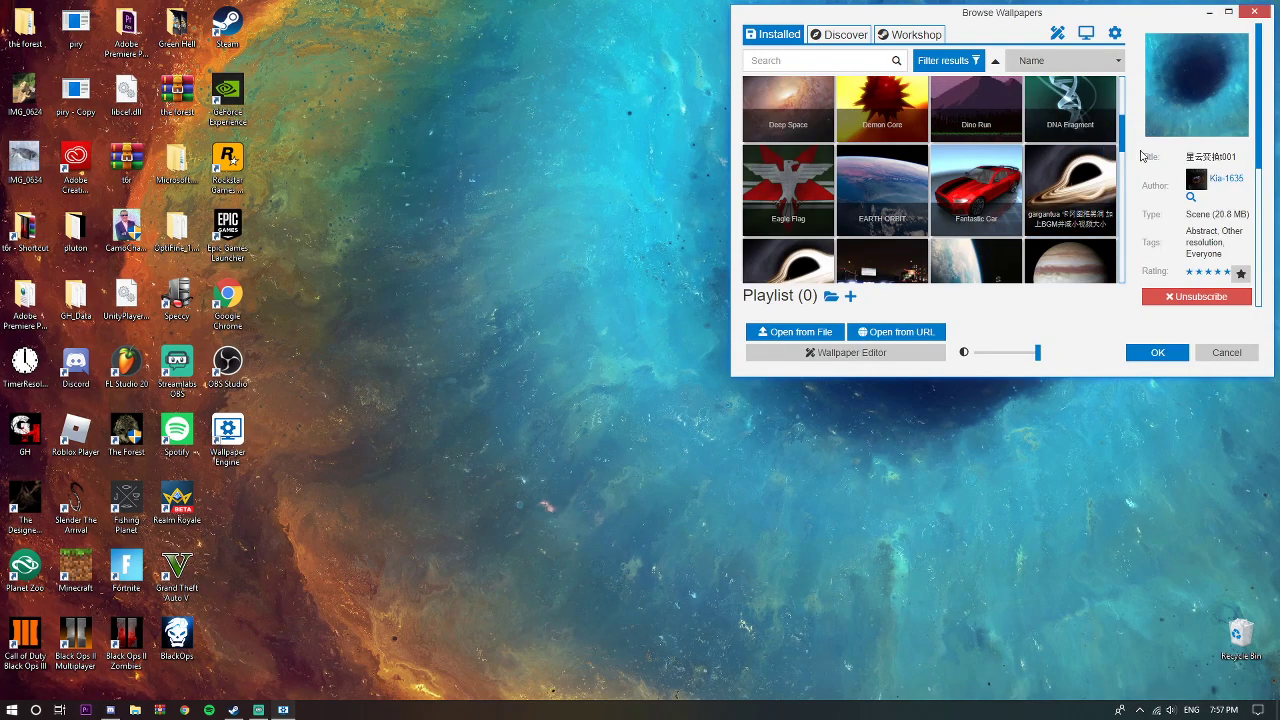
- Maximize the wallpaper browser, apply the Neon Sunset wallpaper and minimize the browser to show the desktop
left_click(1229, 12)
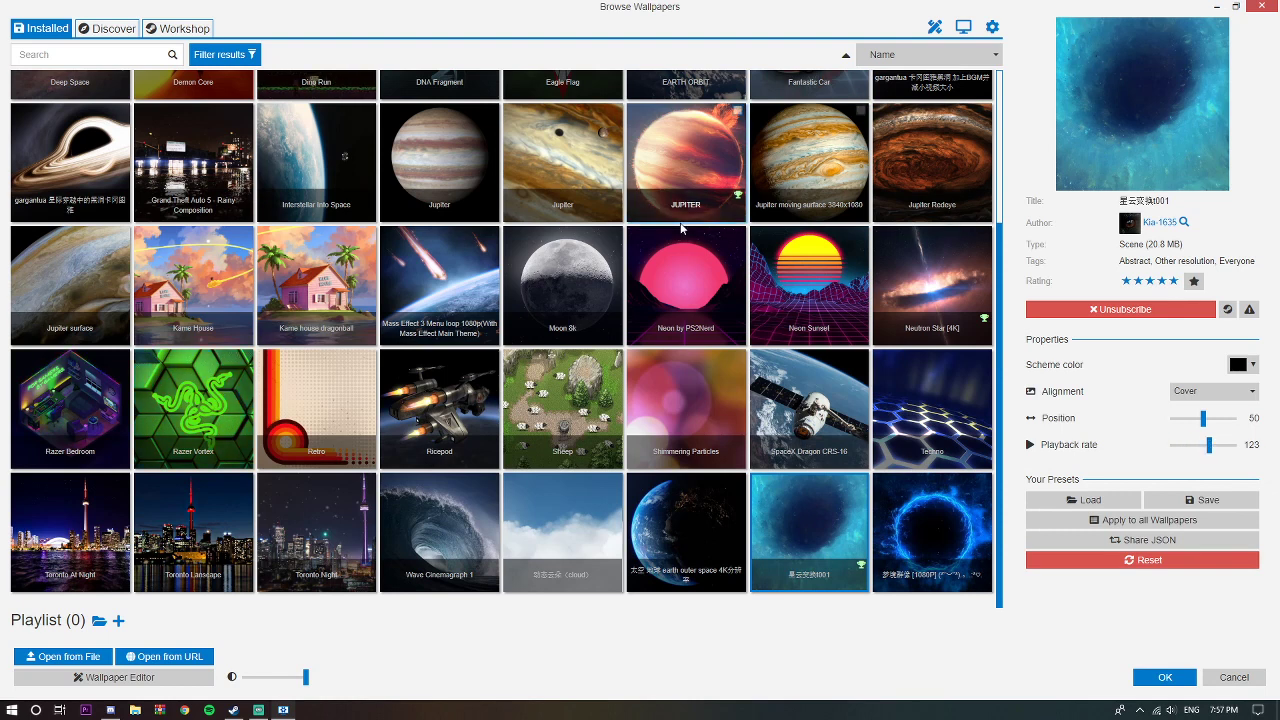
left_click(779, 278)
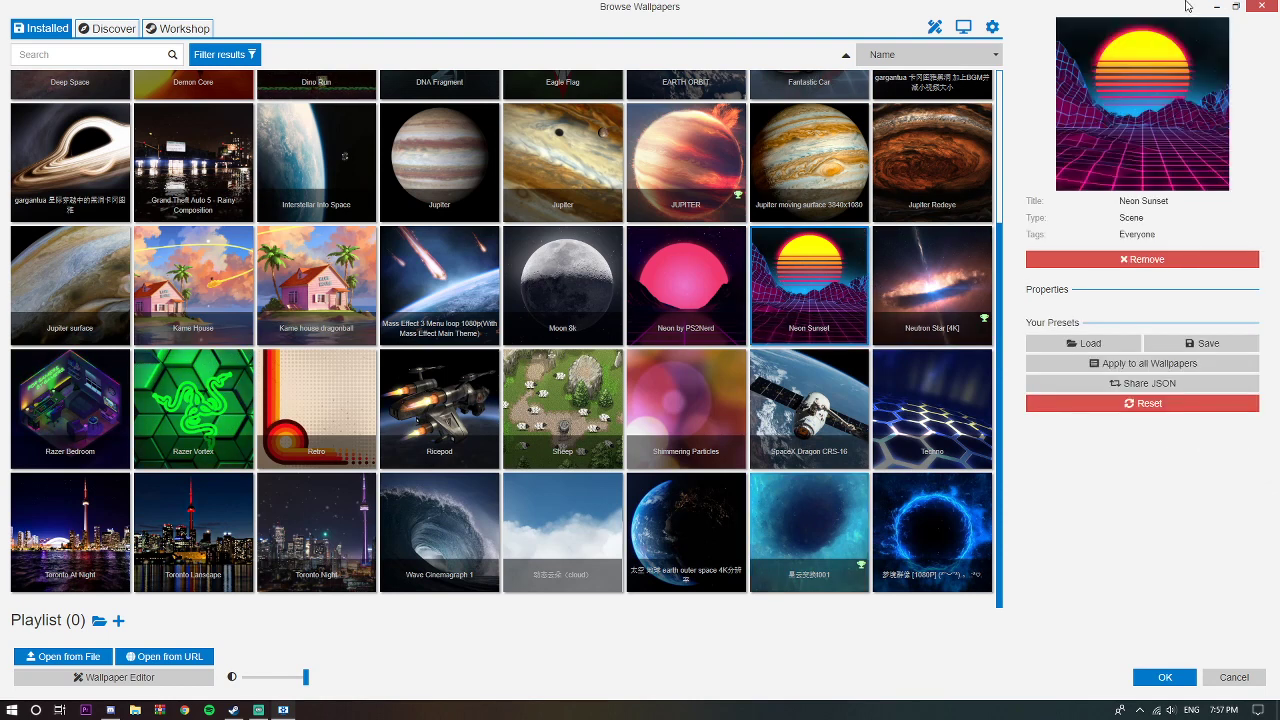
left_click(1217, 7)
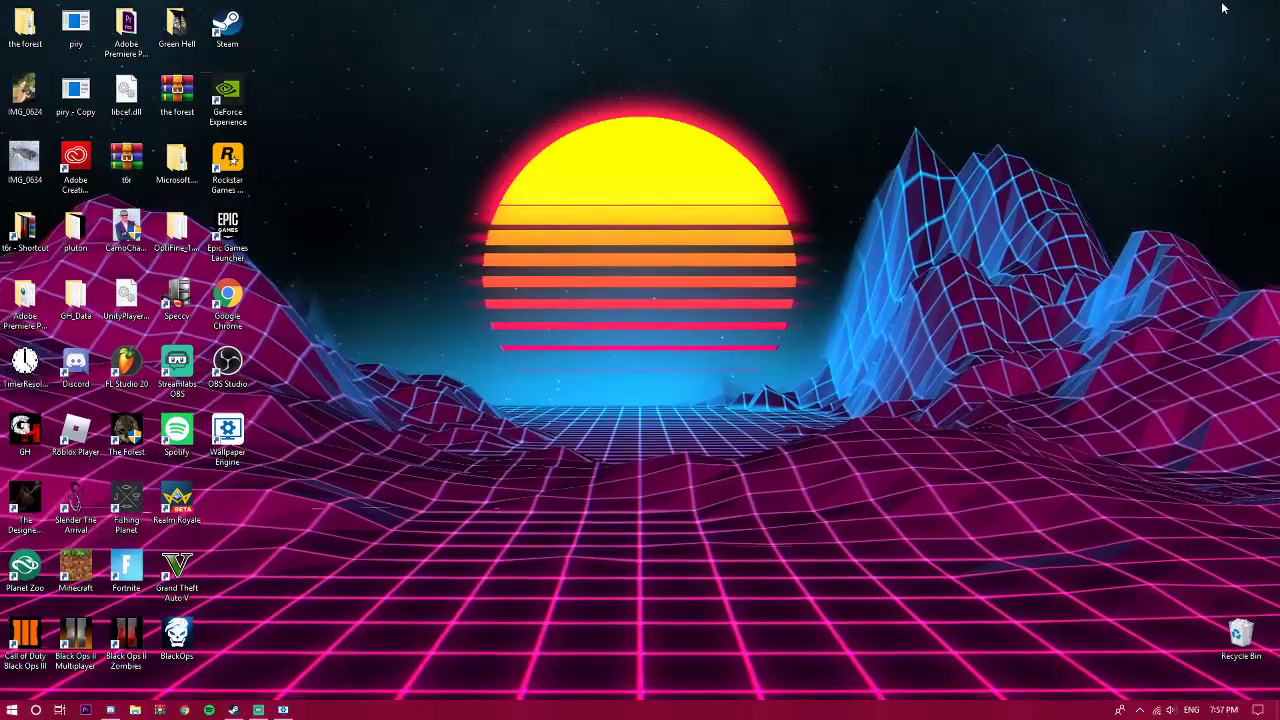